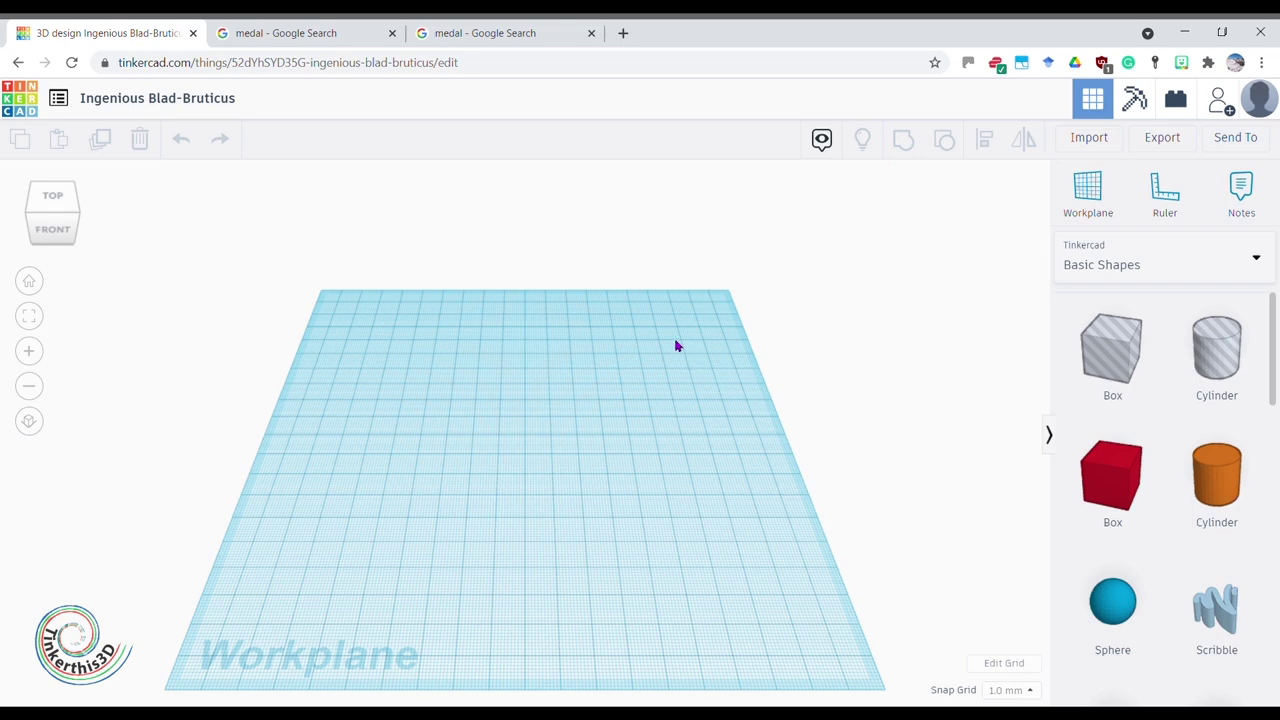
# - Check the medal reference image, and place a cylinder and a tube side by side near the middle of the workplane
pyautogui.click(503, 40)
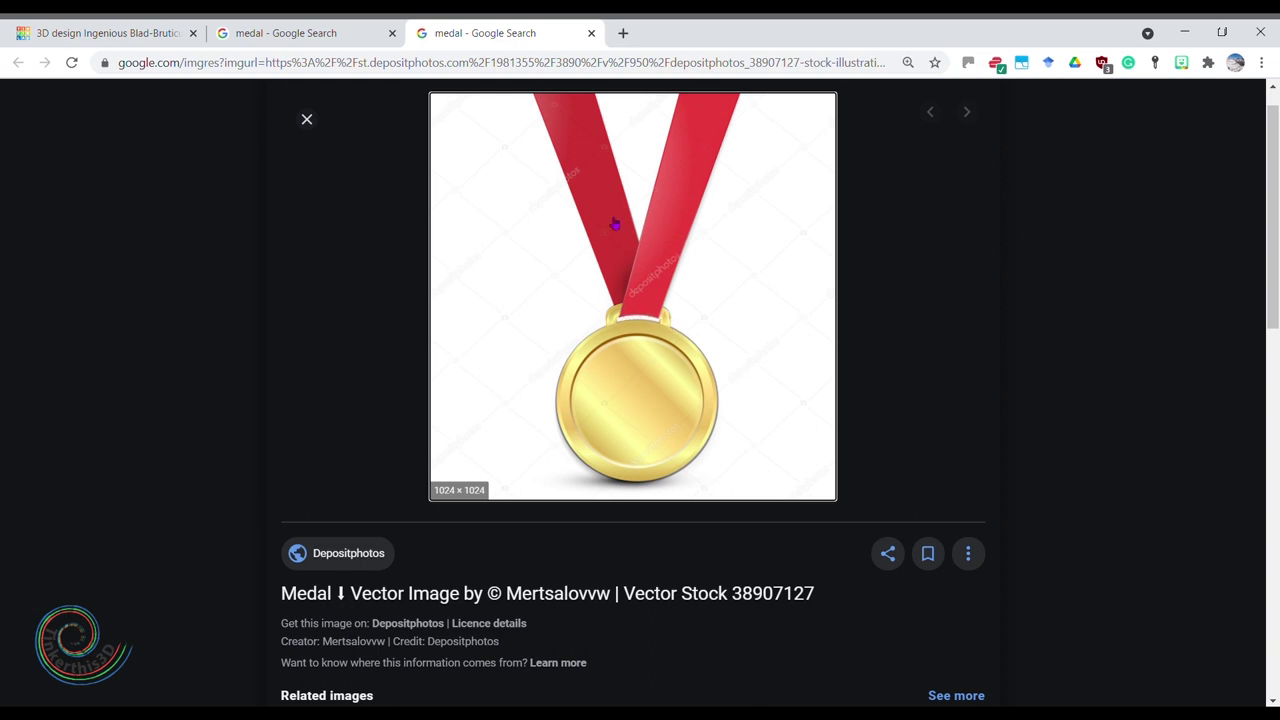
pyautogui.click(127, 38)
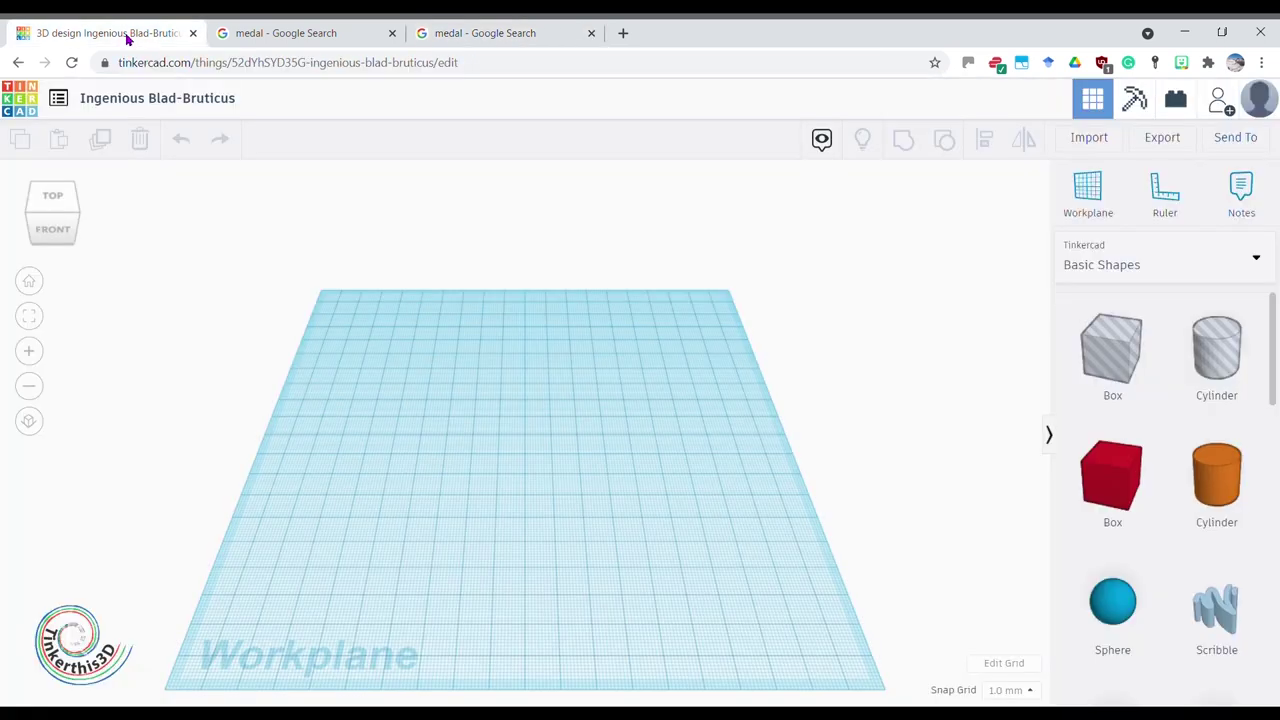
pyautogui.moveTo(1223, 502); pyautogui.dragTo(507, 450)
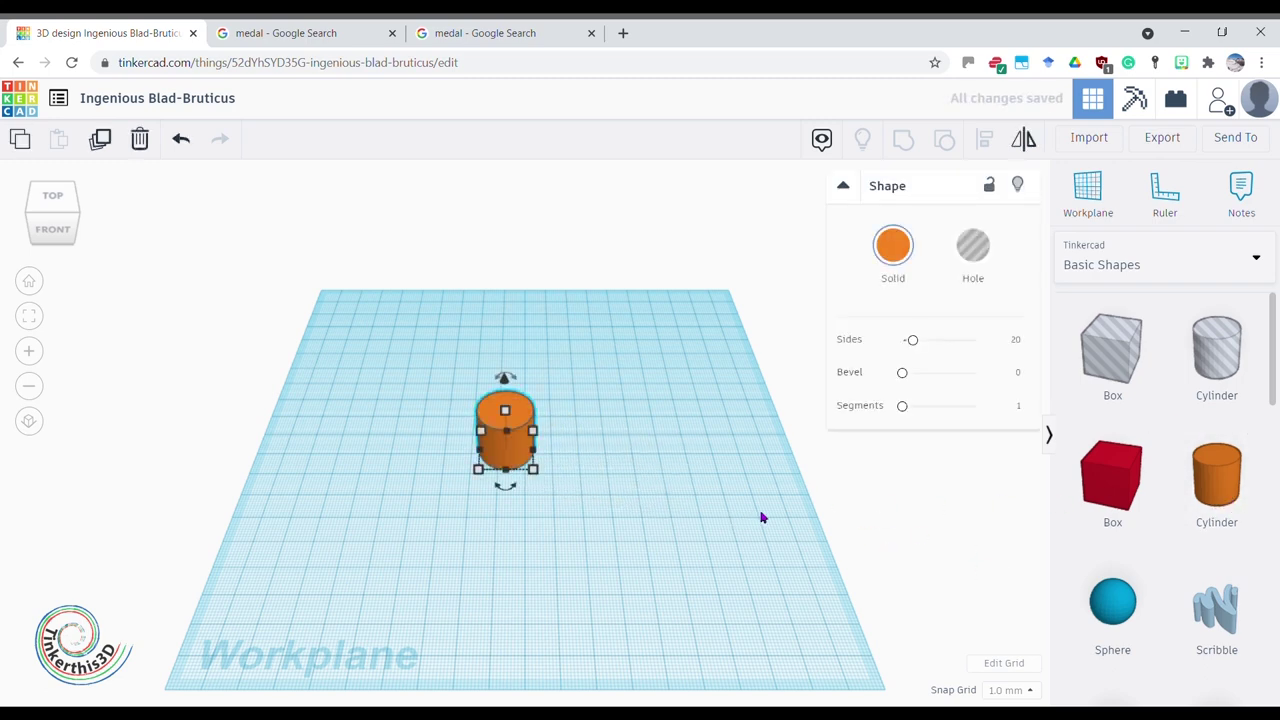
pyautogui.scroll(-3, 1141, 540)
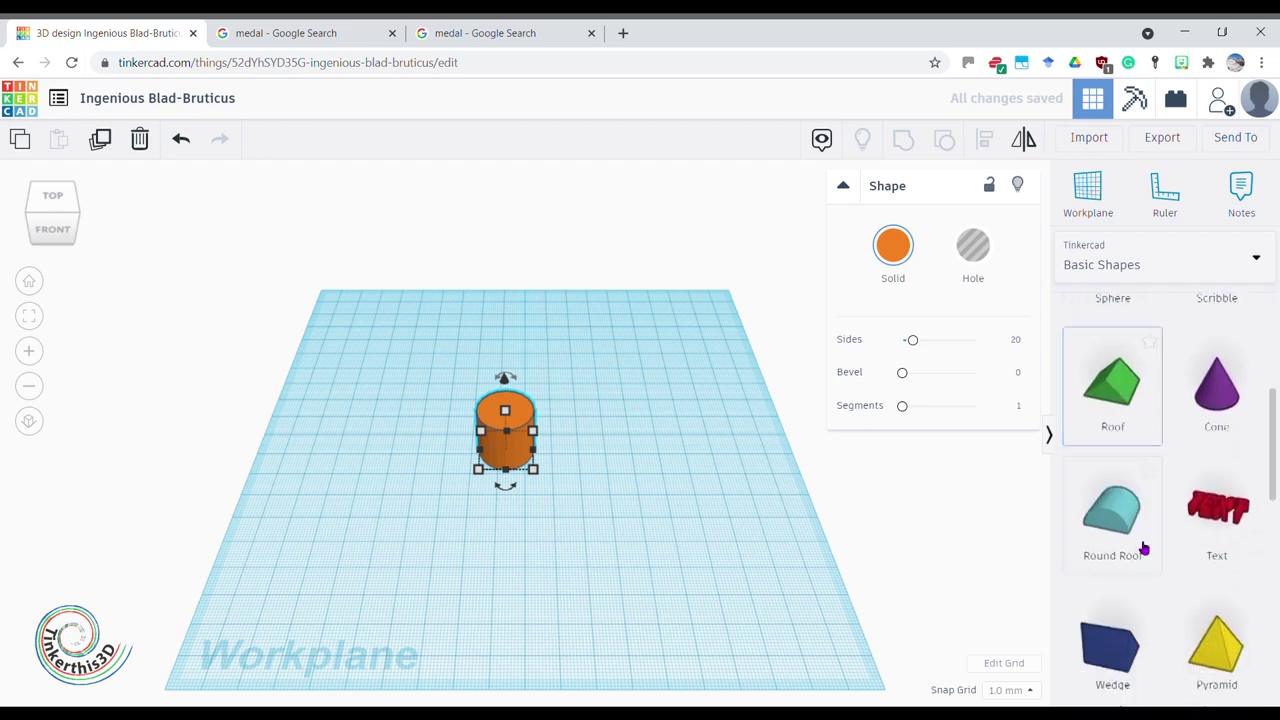
pyautogui.scroll(-5, 1143, 548)
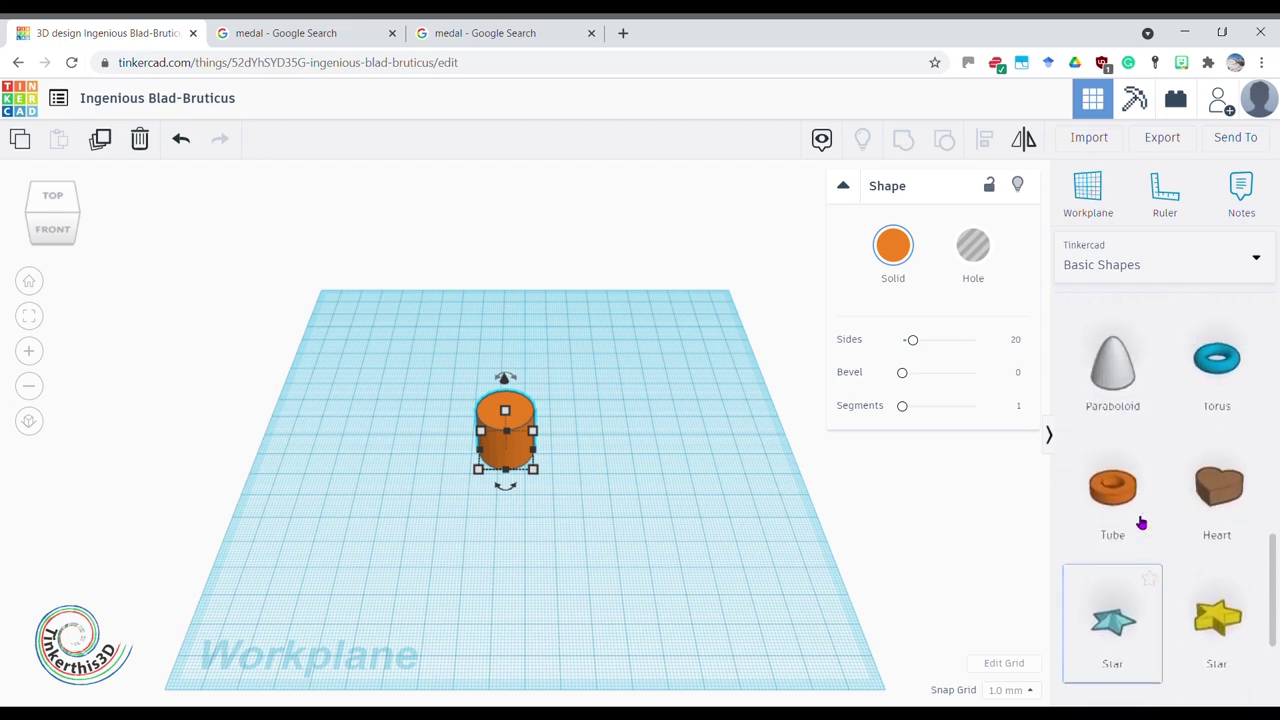
pyautogui.scroll(1, 1133, 535)
pyautogui.moveTo(1126, 548); pyautogui.dragTo(432, 454)
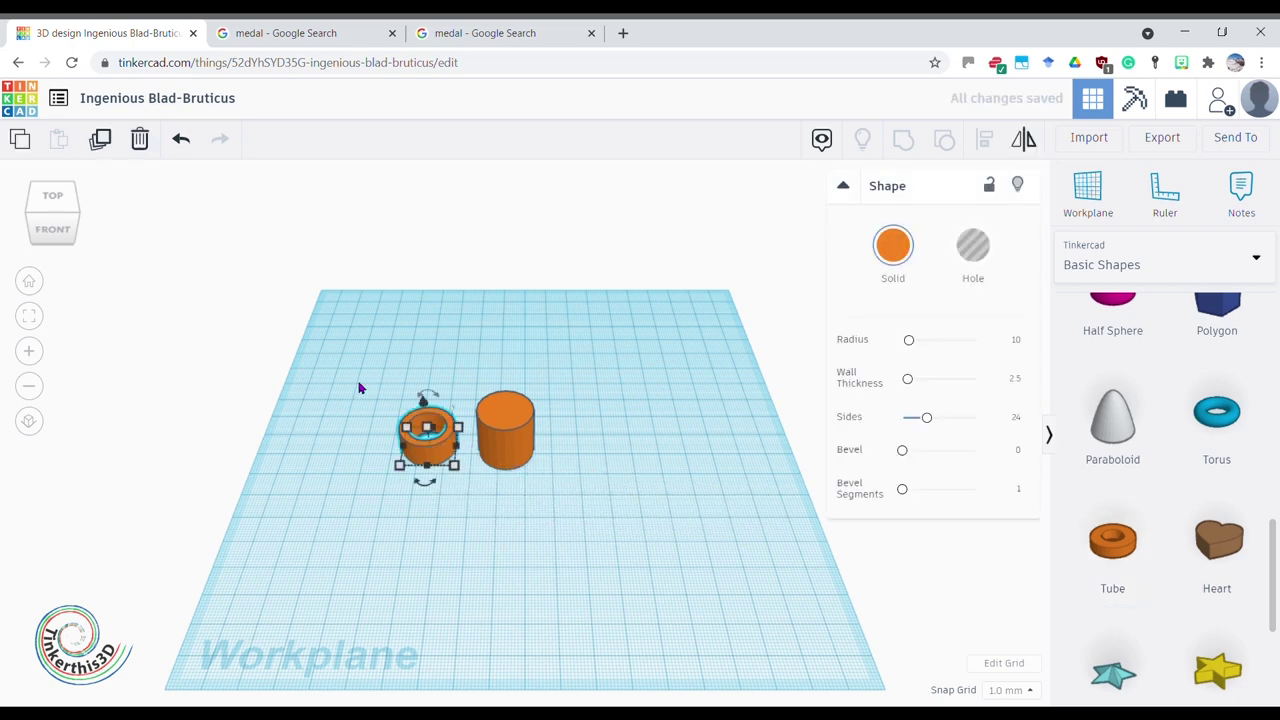
# - Align the tube and the cylinder on their centres in both horizontal directions
pyautogui.moveTo(352, 381); pyautogui.dragTo(580, 505)
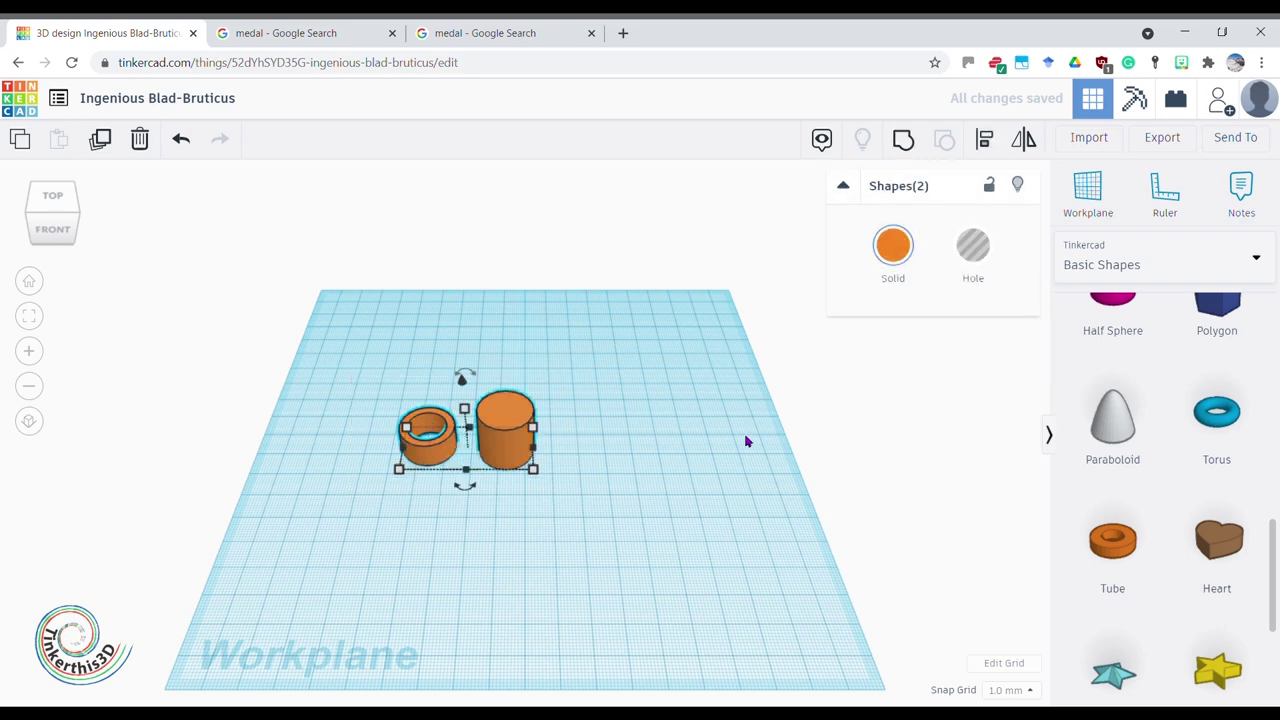
pyautogui.click(985, 142)
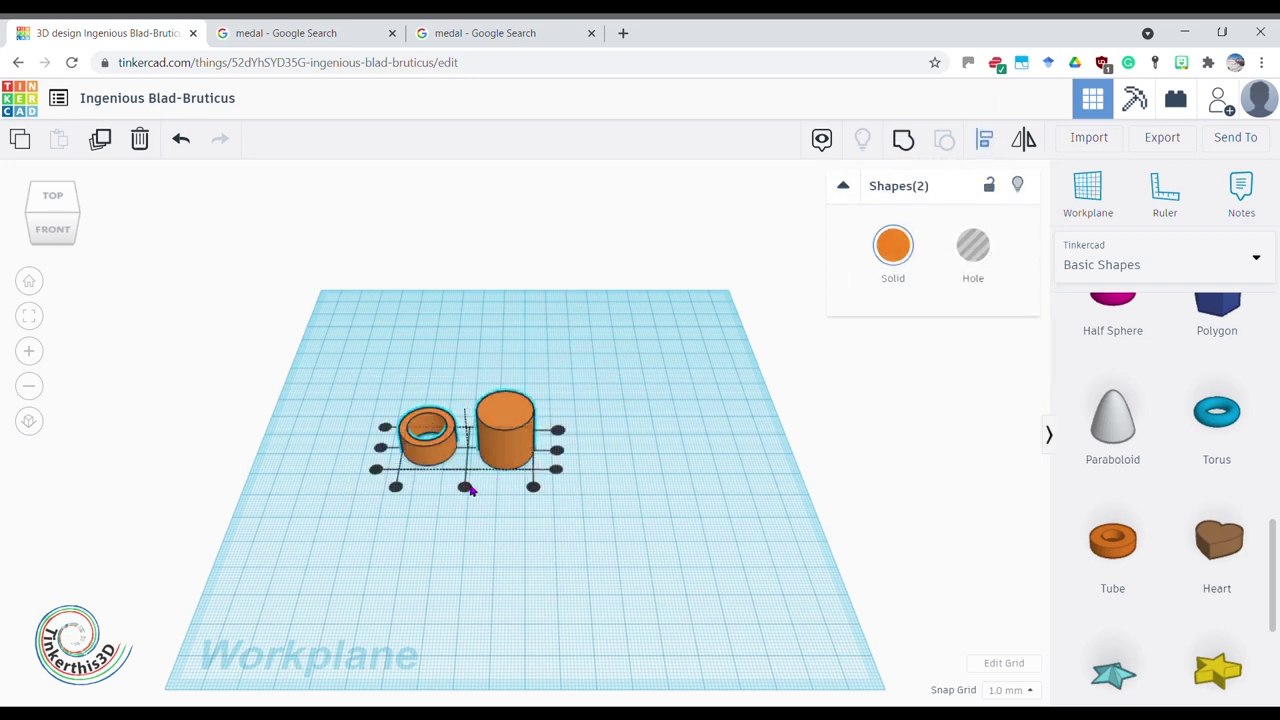
pyautogui.click(466, 488)
pyautogui.click(421, 449)
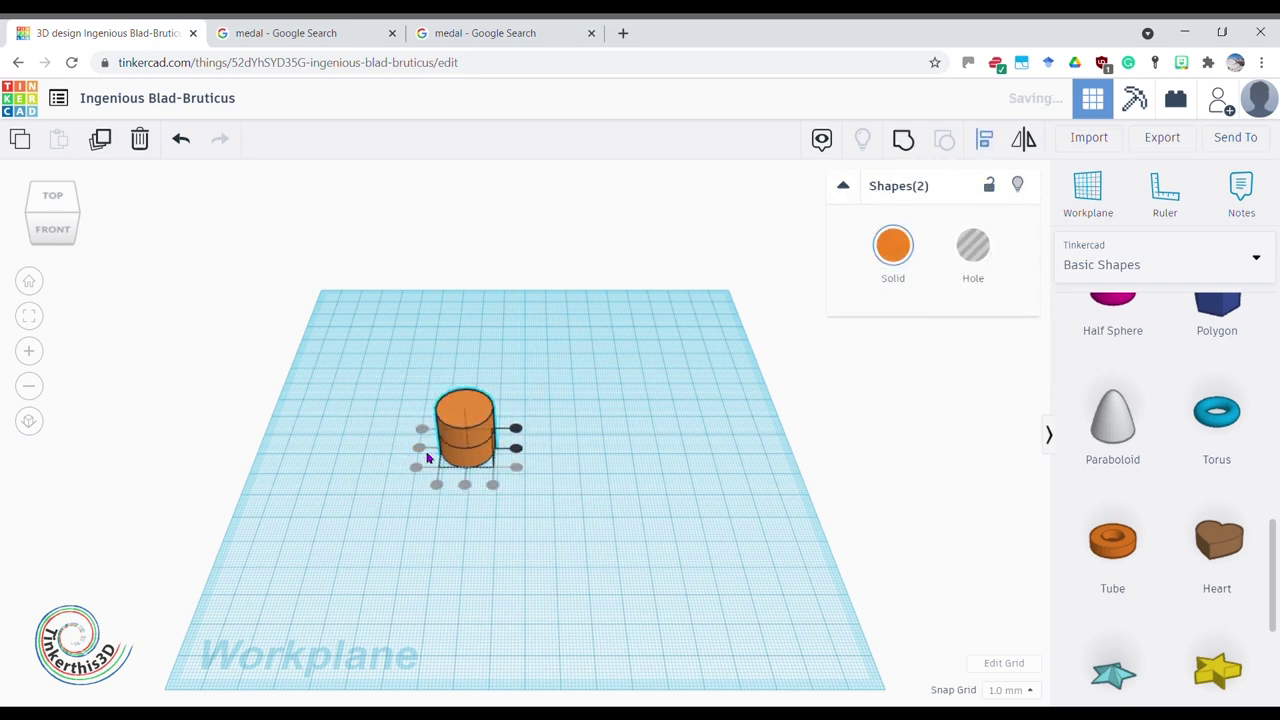
pyautogui.click(503, 545)
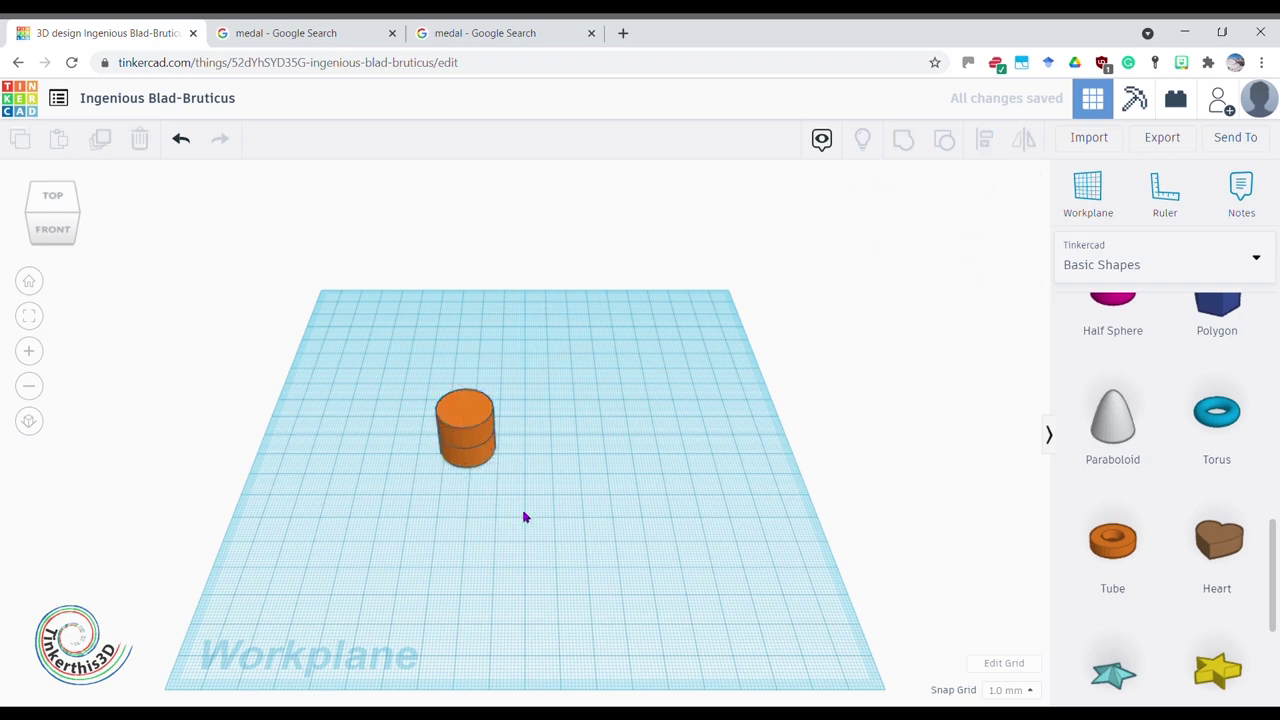
# - Set the height of the cylinder inside the tube to 5 mm
pyautogui.click(465, 435)
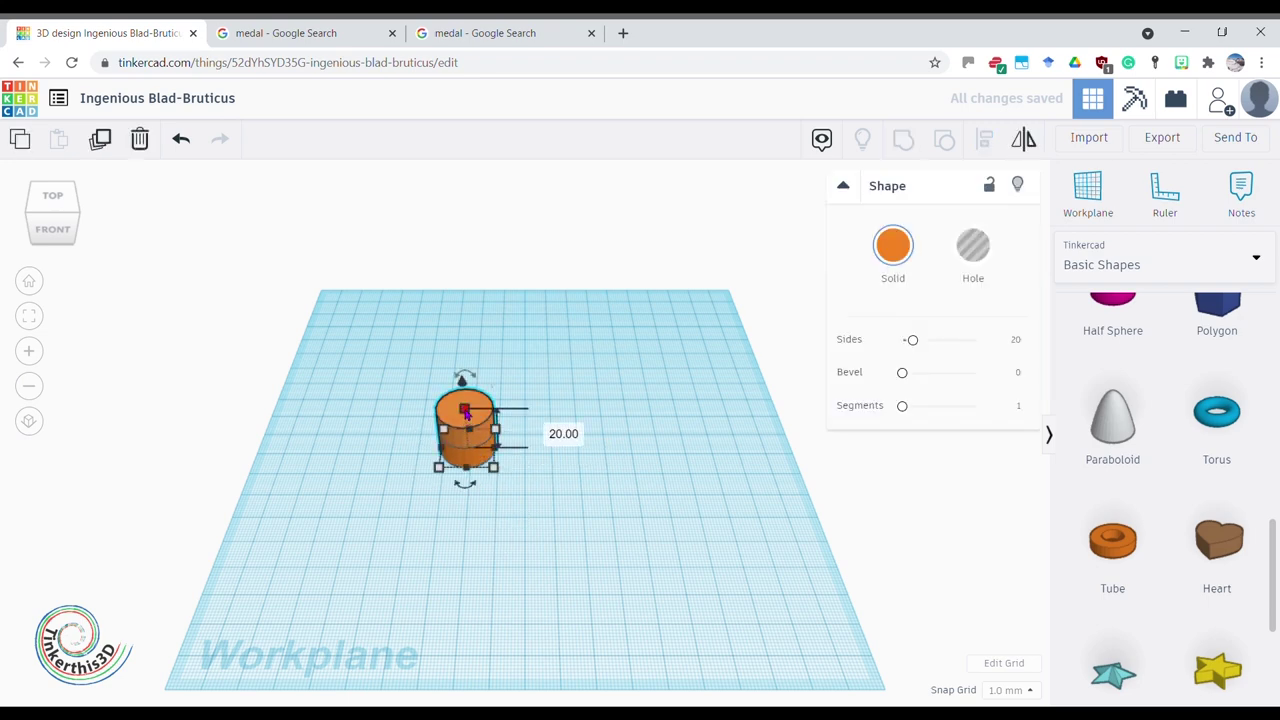
pyautogui.moveTo(465, 411); pyautogui.dragTo(467, 431)
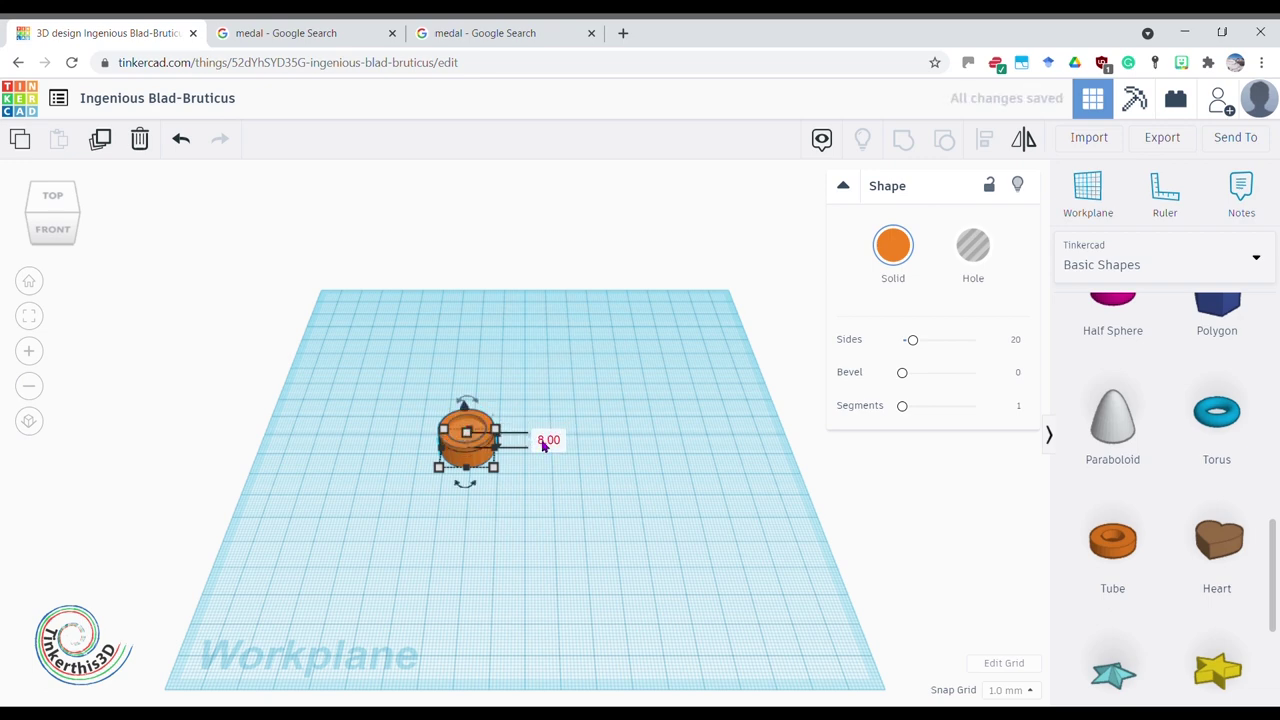
pyautogui.click(548, 440)
pyautogui.write('5')
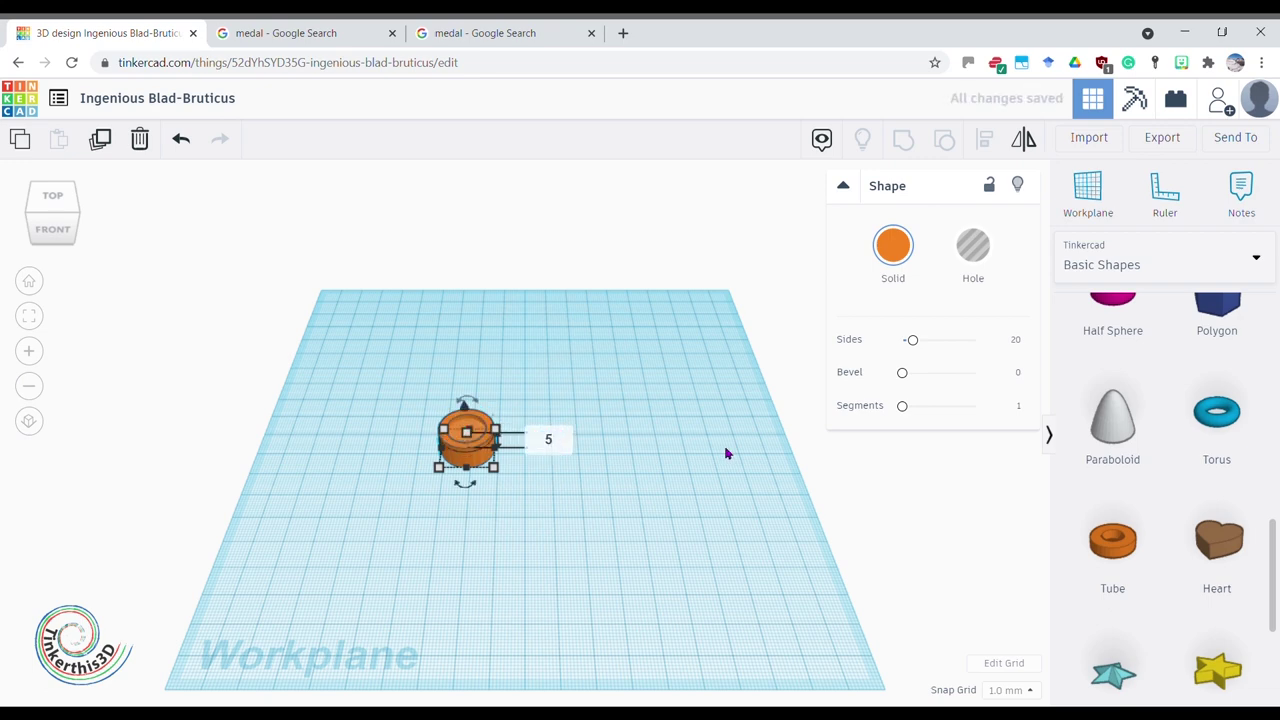
pyautogui.press('Return')
pyautogui.click(710, 478)
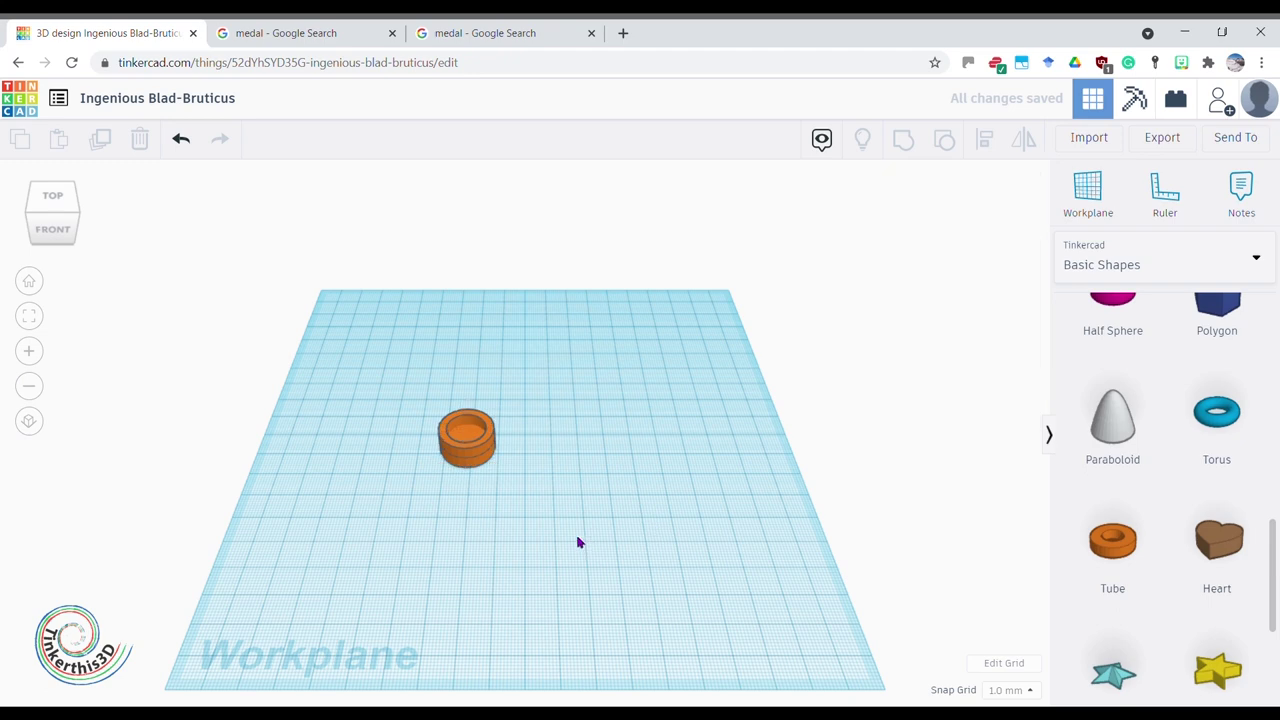
# - Resize the tube and cylinder together to 50 mm wide and 50 mm deep
pyautogui.moveTo(562, 549); pyautogui.dragTo(506, 600, button='right')
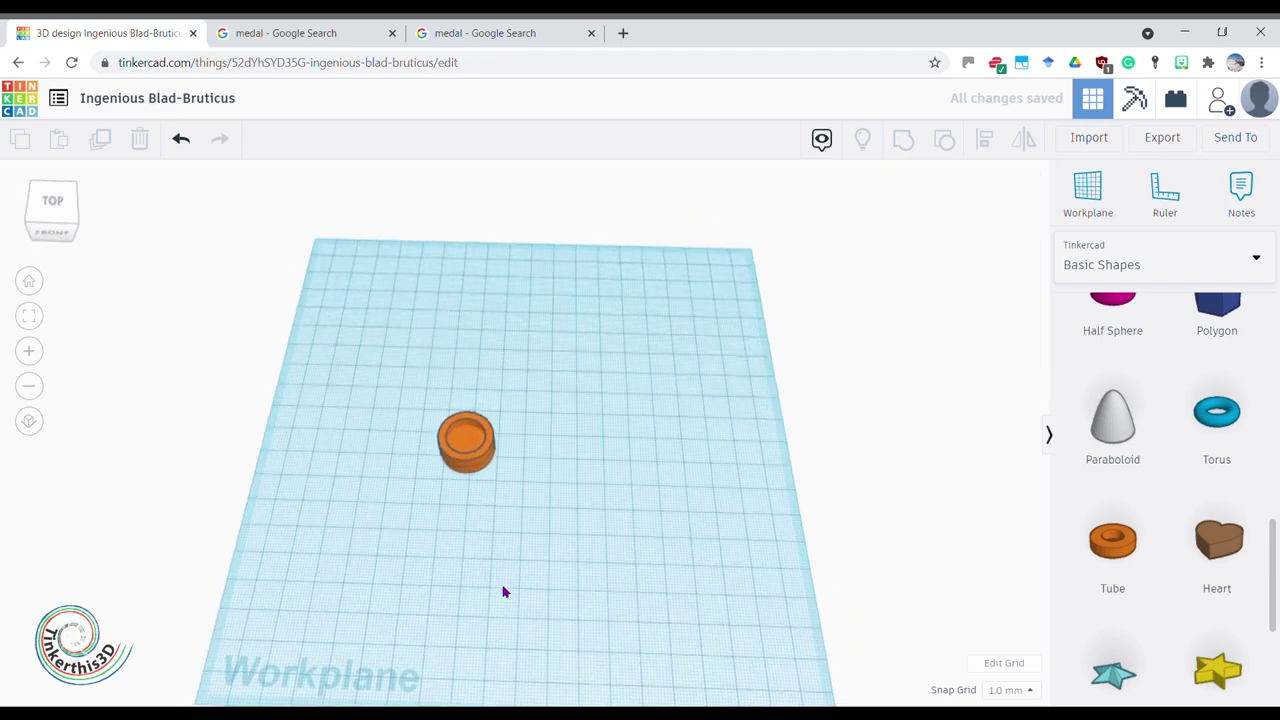
pyautogui.moveTo(416, 389); pyautogui.dragTo(546, 534)
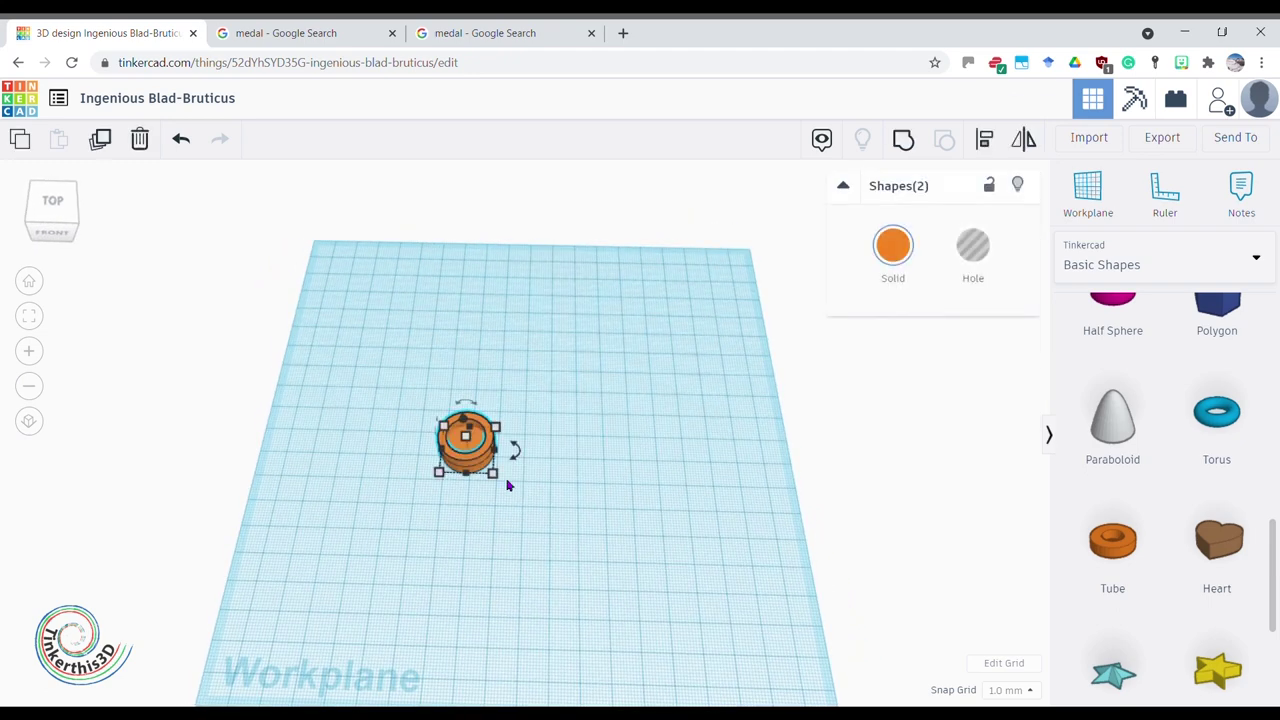
pyautogui.moveTo(494, 474); pyautogui.dragTo(572, 539)
pyautogui.click(500, 613)
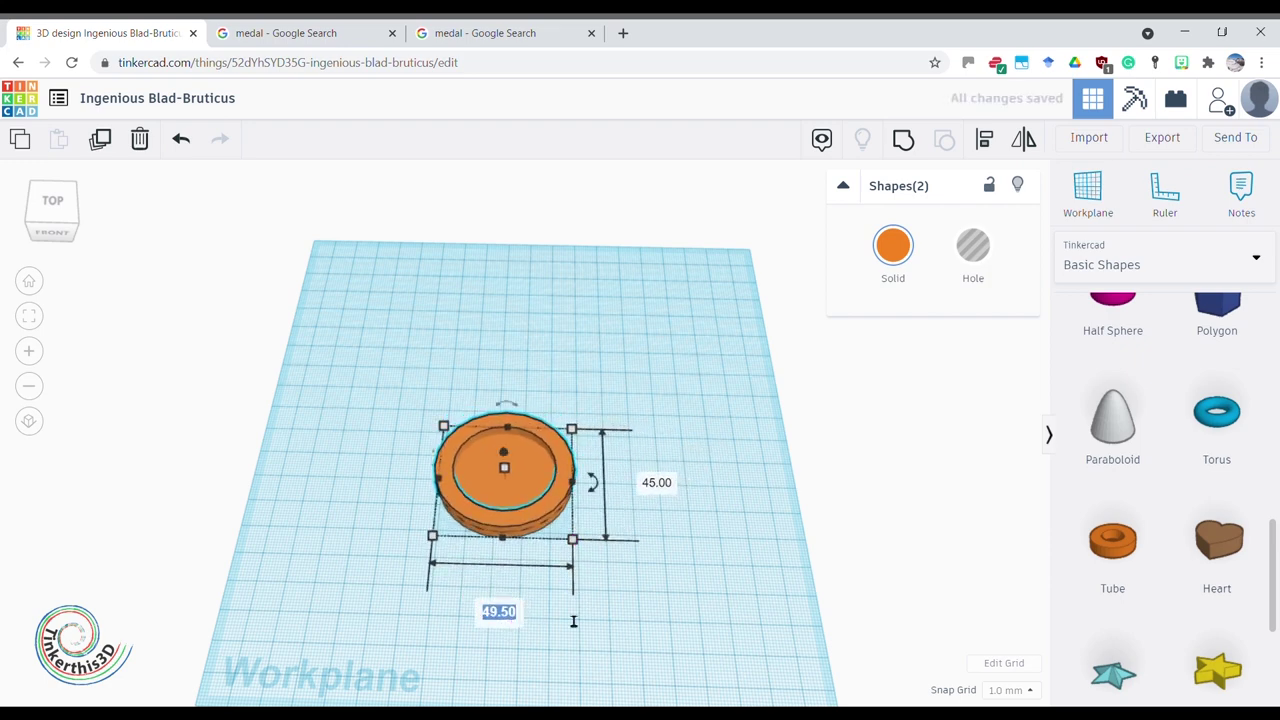
pyautogui.write('50')
pyautogui.press('Return')
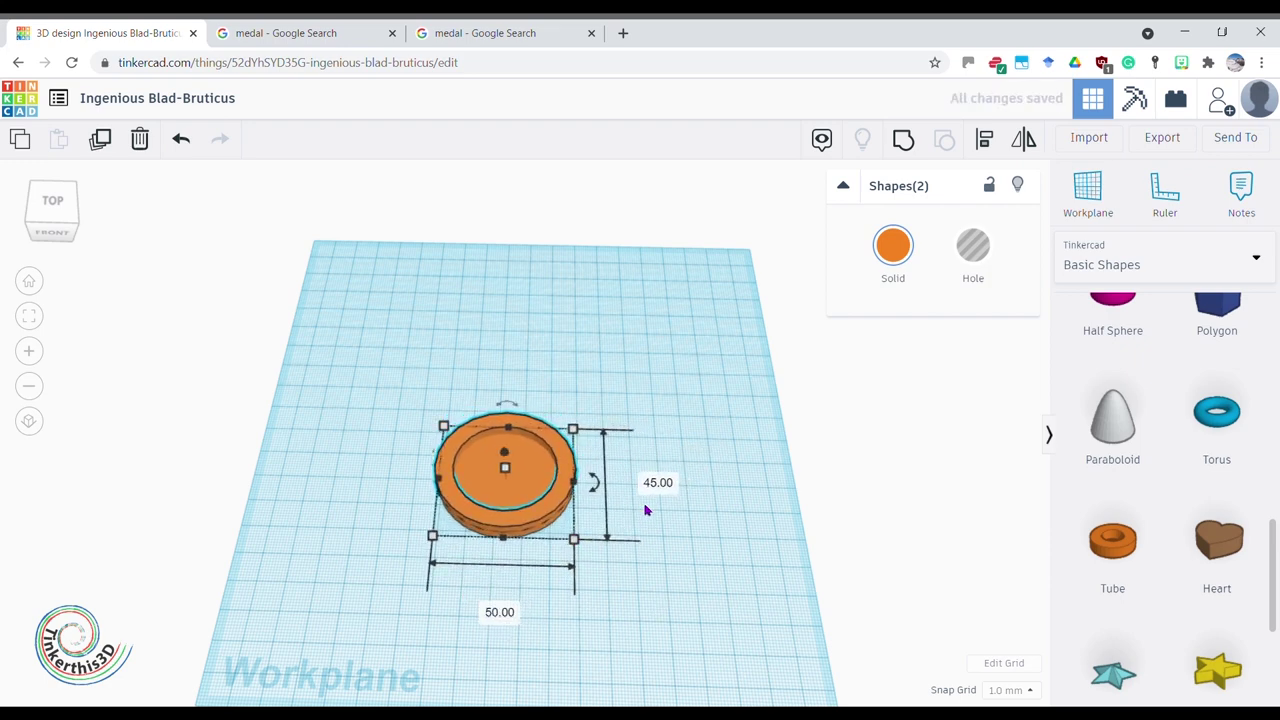
pyautogui.click(668, 486)
pyautogui.write('50')
pyautogui.press('Return')
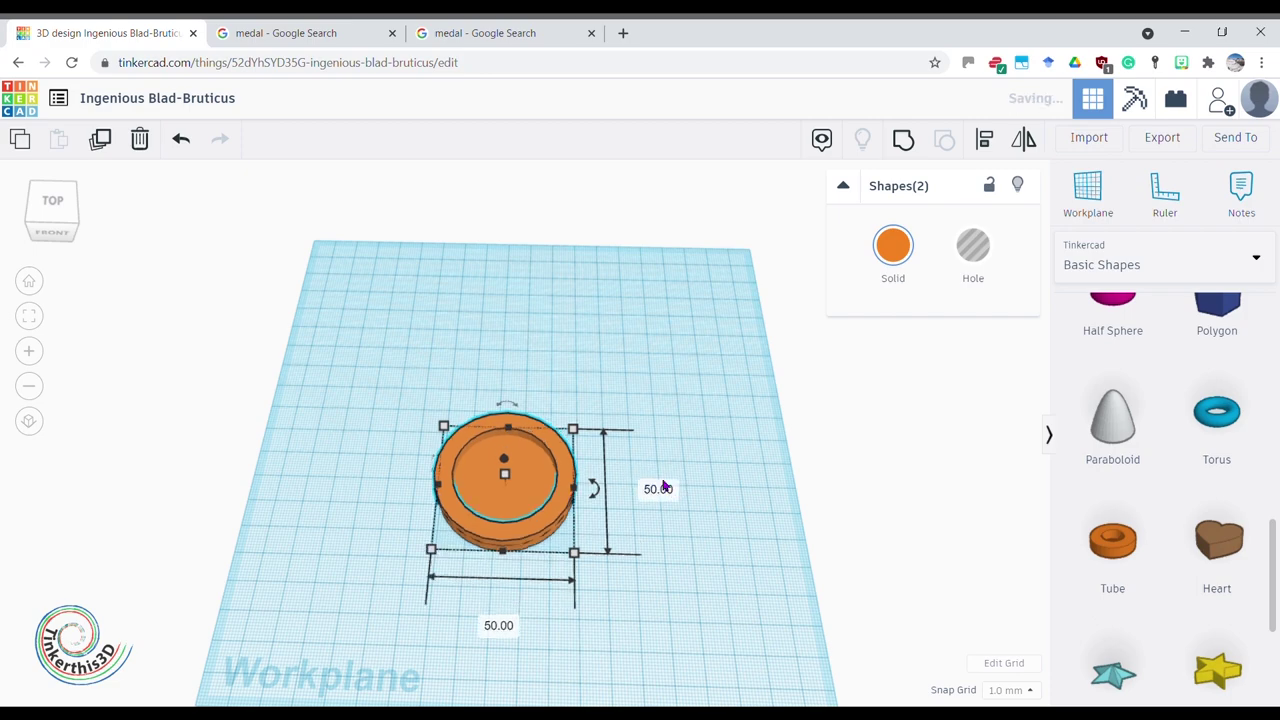
pyautogui.click(675, 564)
# - Set the wall thickness of the large tube to 1
pyautogui.moveTo(675, 564); pyautogui.dragTo(548, 620, button='right')
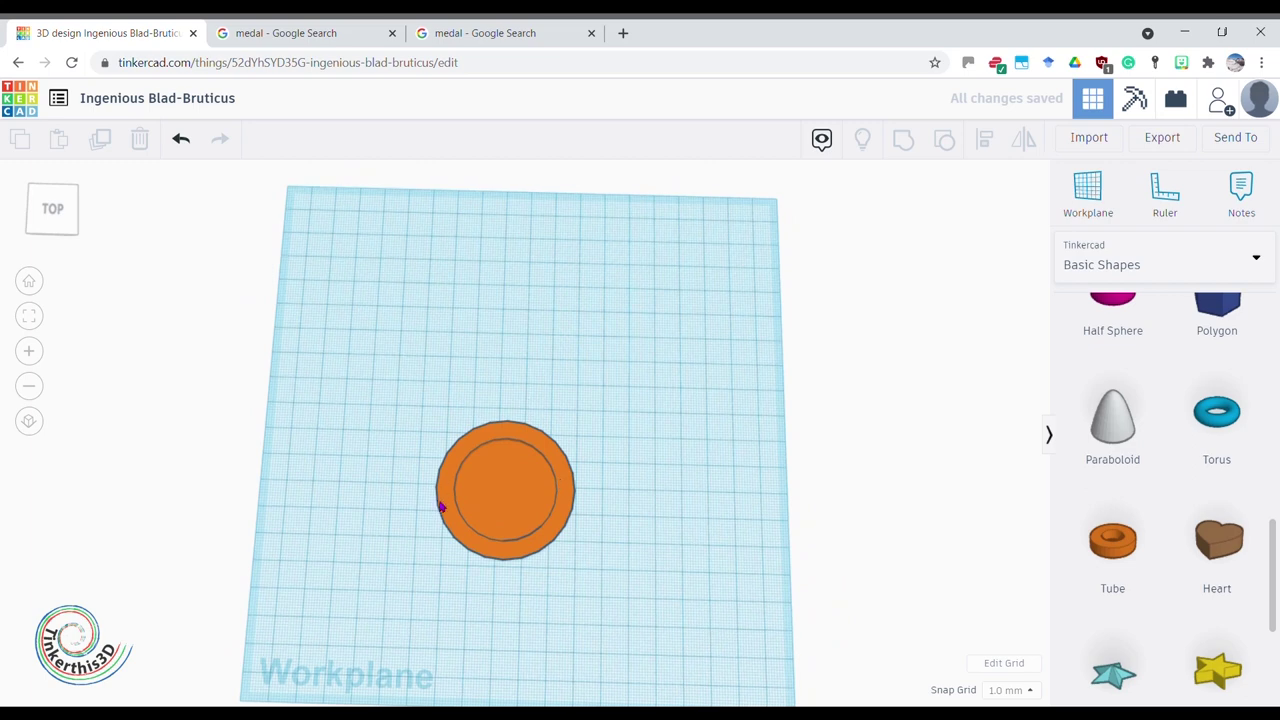
pyautogui.click(572, 491)
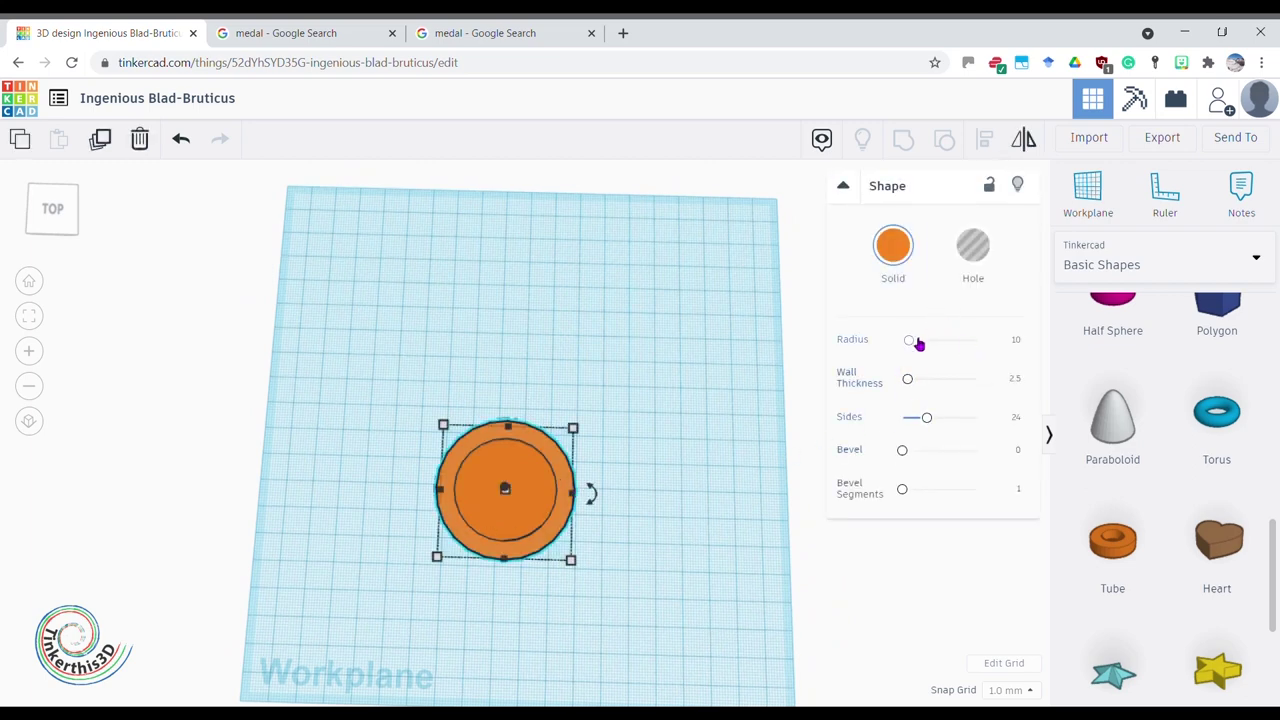
pyautogui.click(1016, 382)
pyautogui.press('Return')
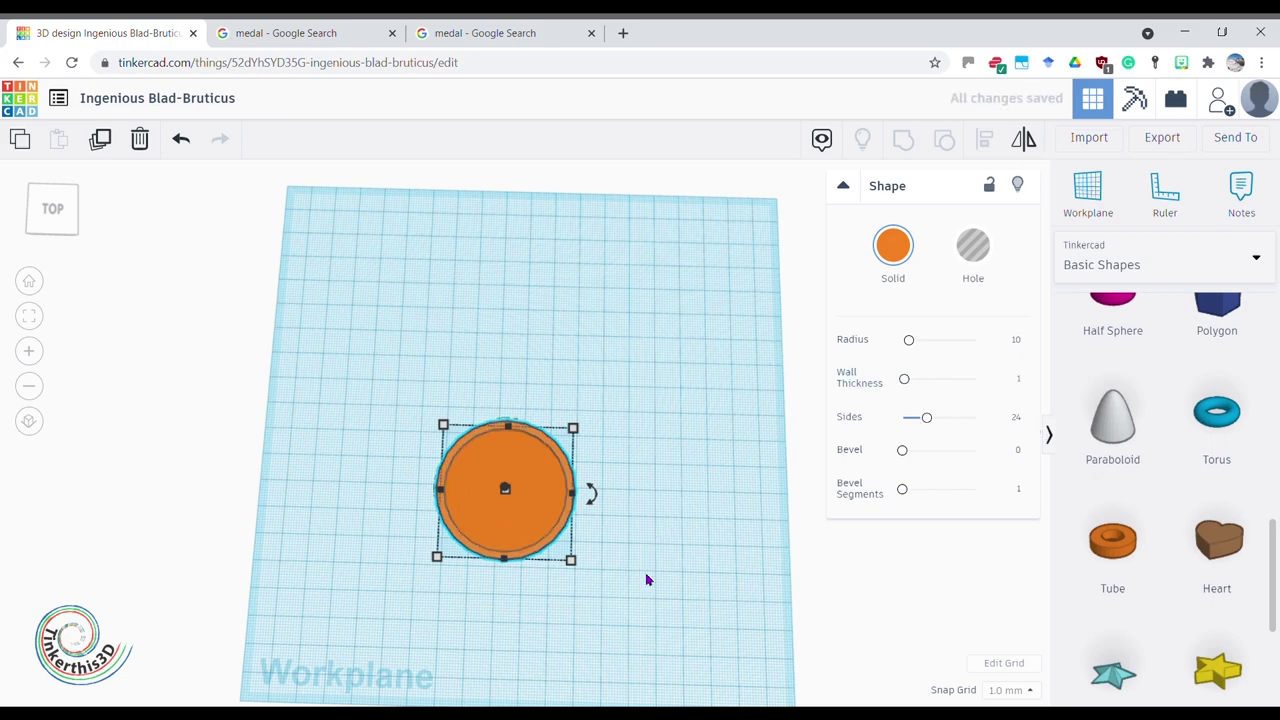
pyautogui.click(640, 578)
# - Add a small tube overlapping the medal's back edge as a ribbon loop and centre it widthwise on the medal
pyautogui.moveTo(634, 591)
pyautogui.mouseDown(button='right')
pyautogui.moveTo(610, 516)
pyautogui.moveTo(614, 591)
pyautogui.mouseUp(button='right')
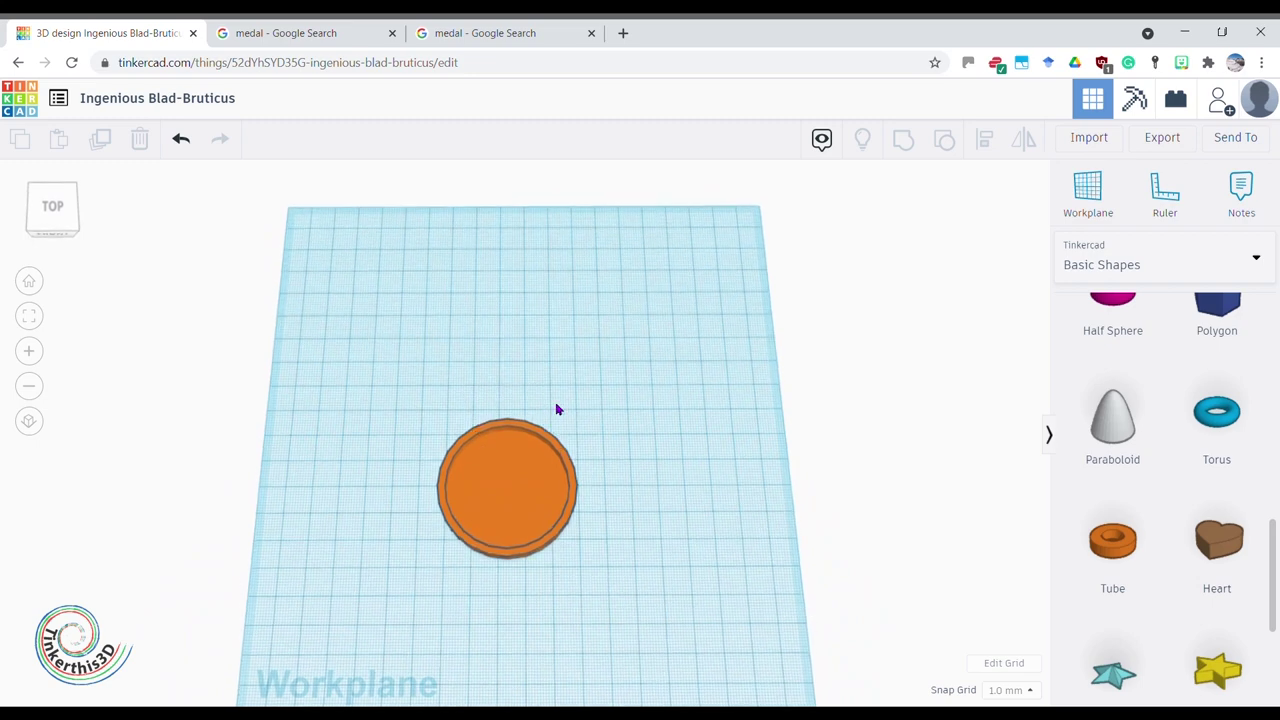
pyautogui.moveTo(1130, 541); pyautogui.dragTo(478, 430)
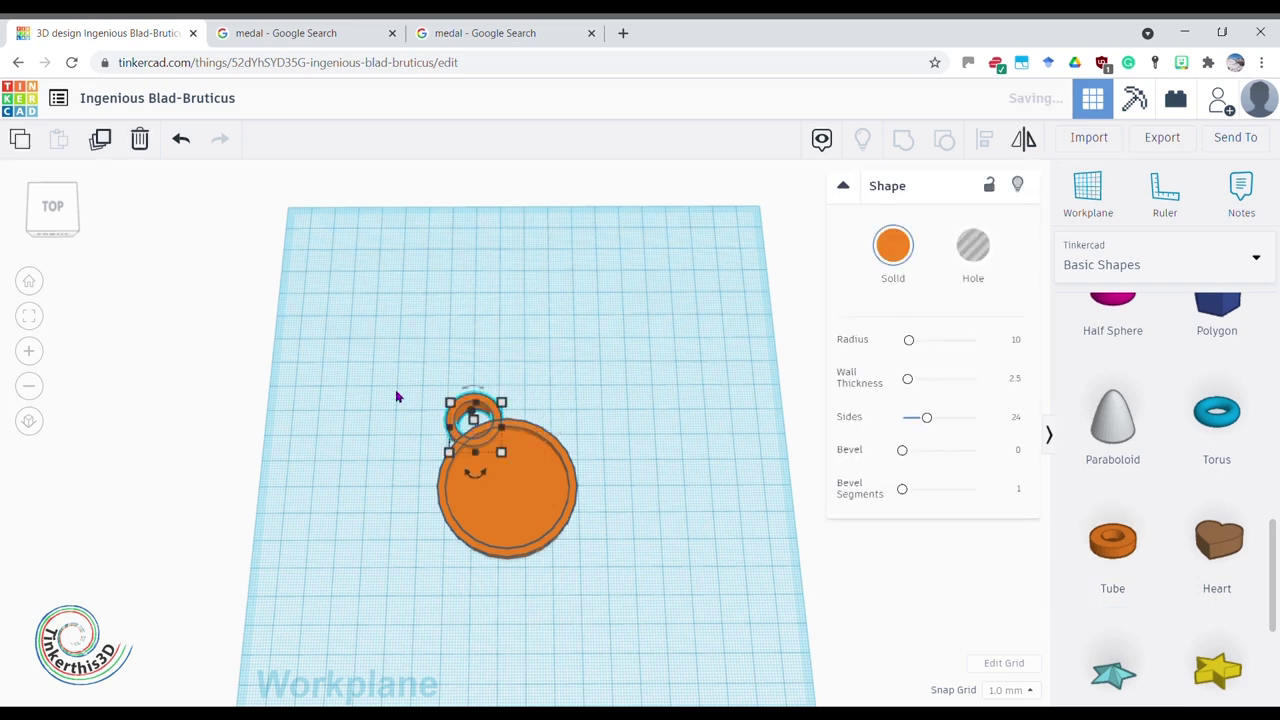
pyautogui.moveTo(405, 374); pyautogui.dragTo(640, 606)
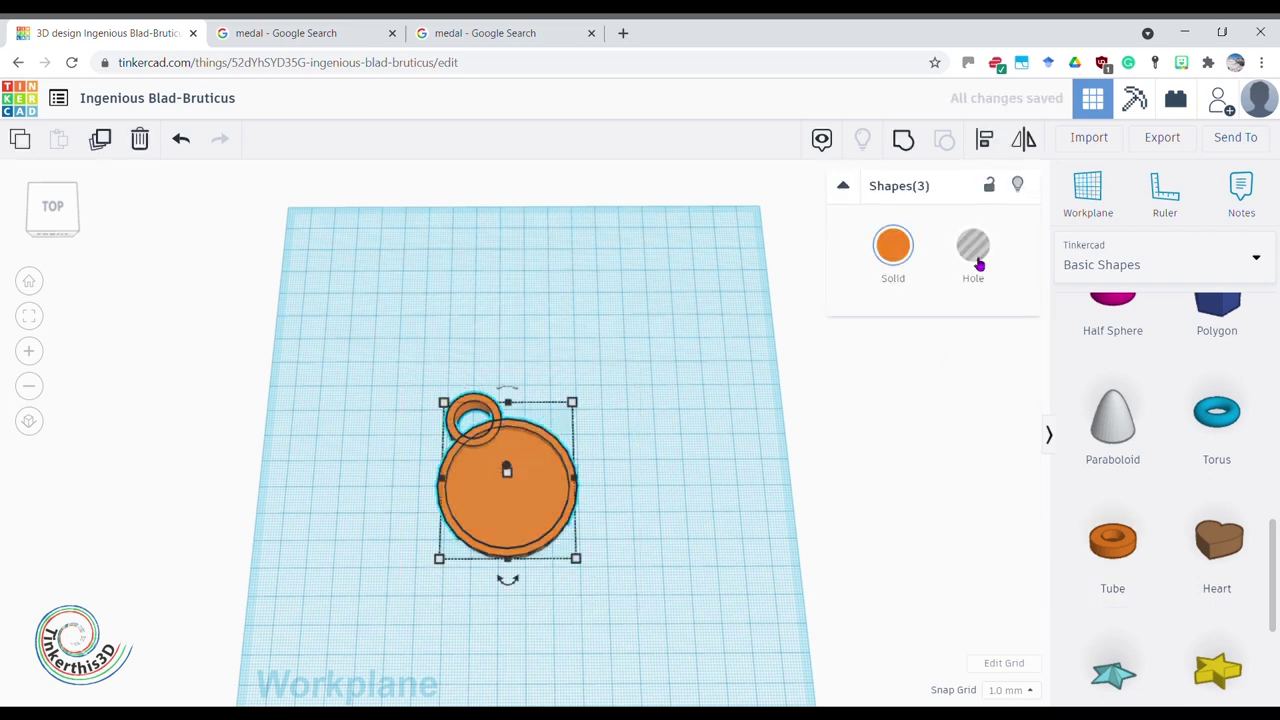
pyautogui.click(989, 138)
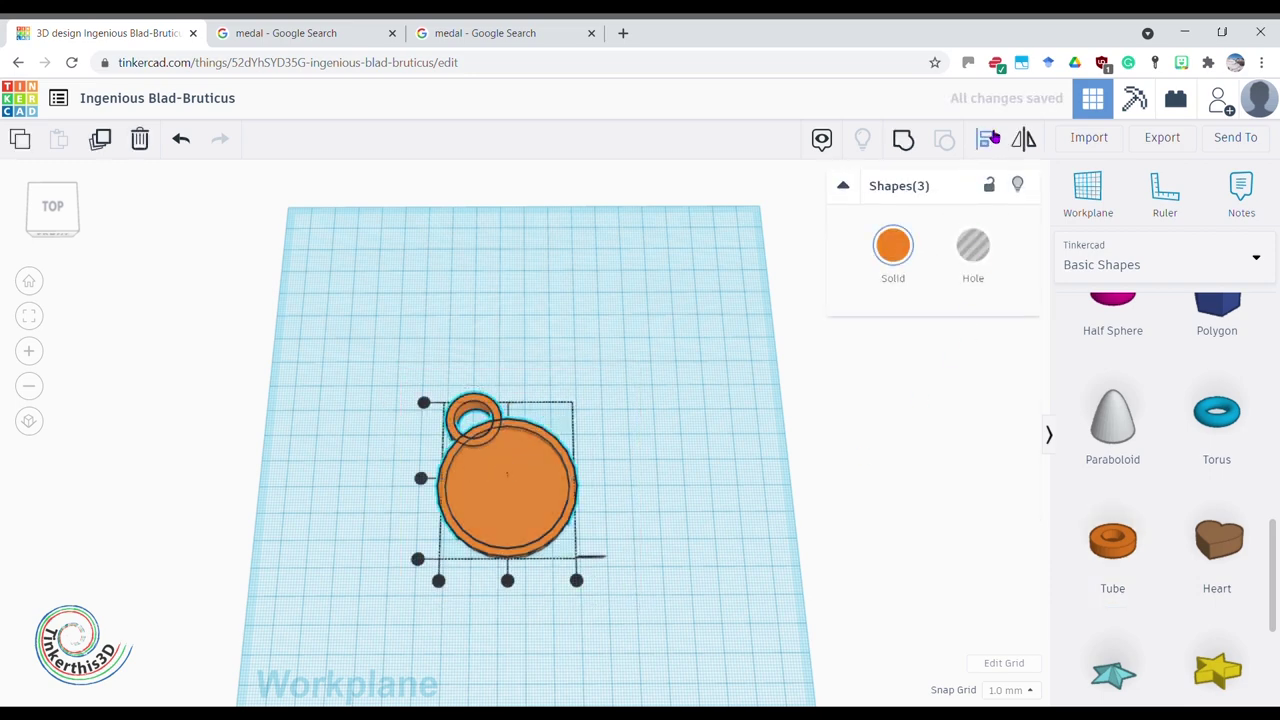
pyautogui.click(508, 581)
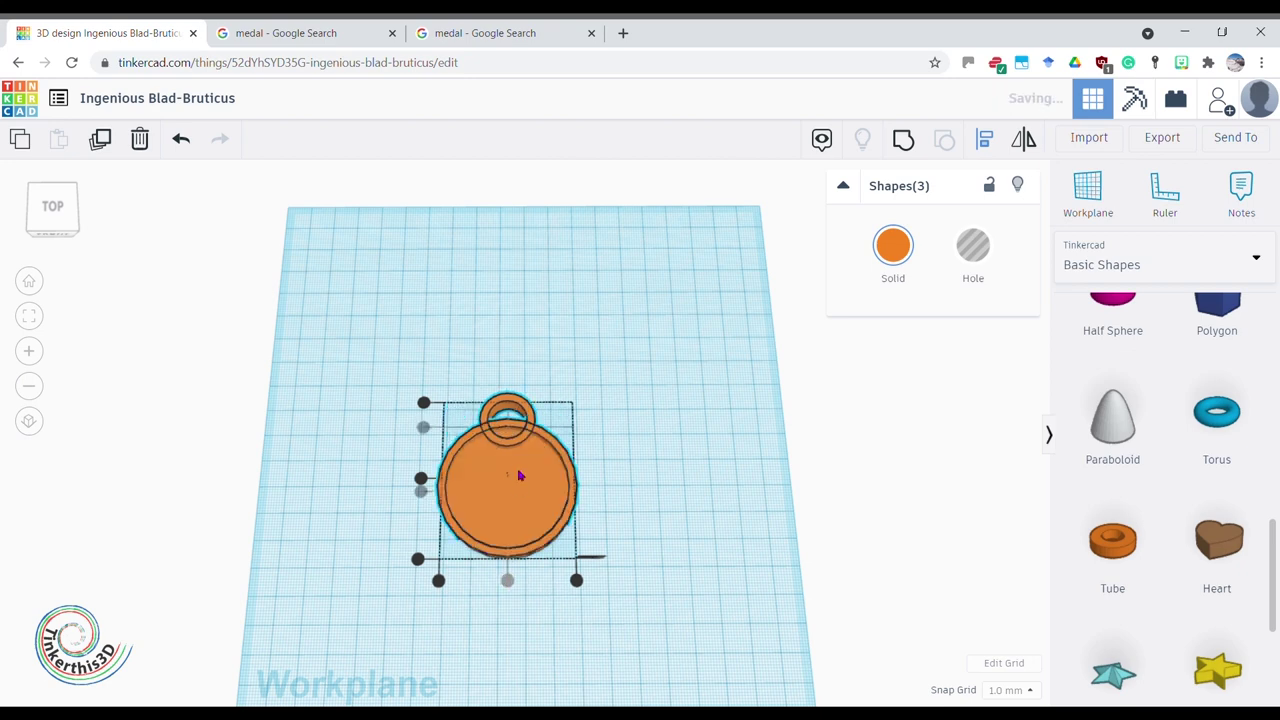
pyautogui.click(547, 620)
pyautogui.click(548, 613)
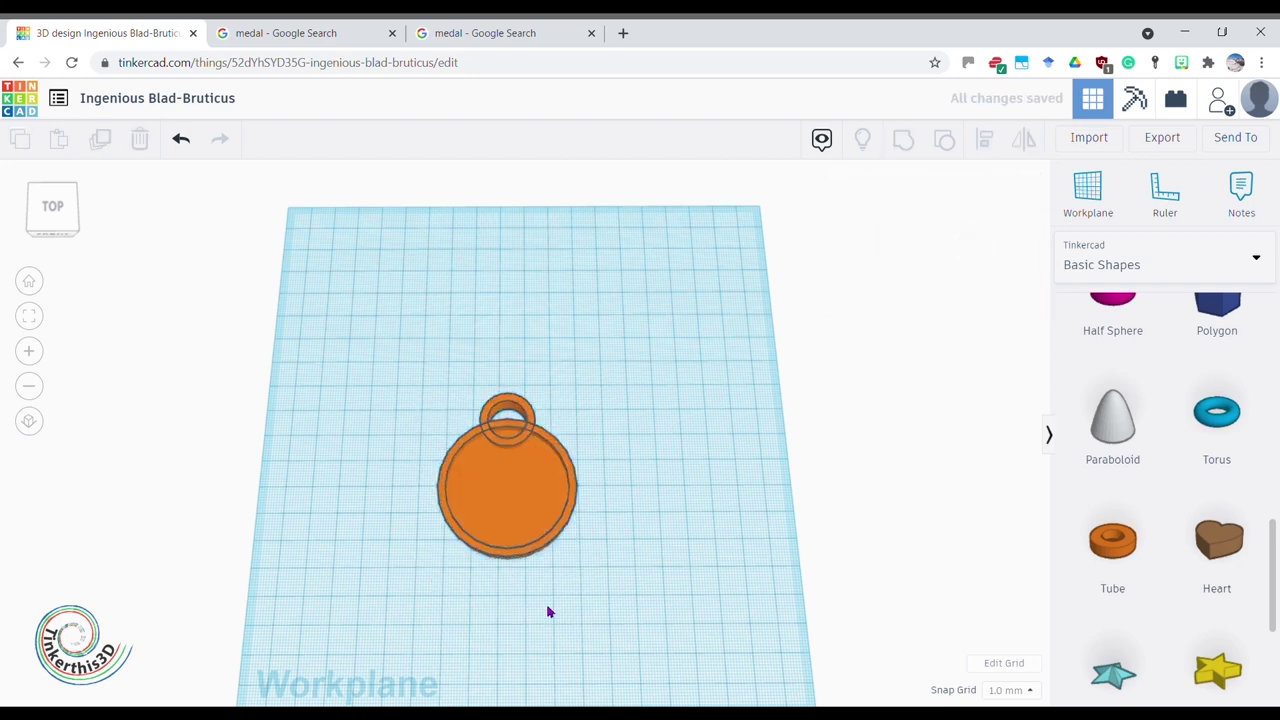
# - Duplicate the medal's base cylinder and make the copy a hole 18 mm tall
pyautogui.moveTo(634, 549); pyautogui.dragTo(637, 449, button='right')
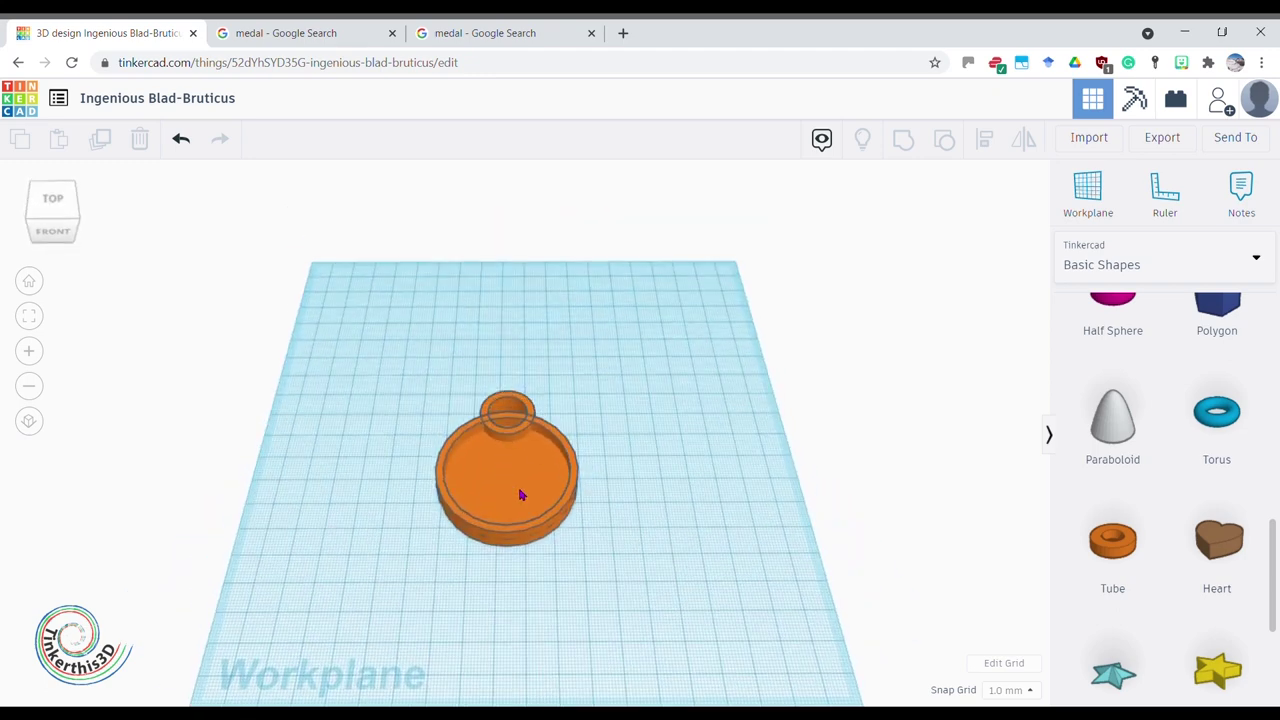
pyautogui.moveTo(652, 445); pyautogui.dragTo(560, 514, button='right')
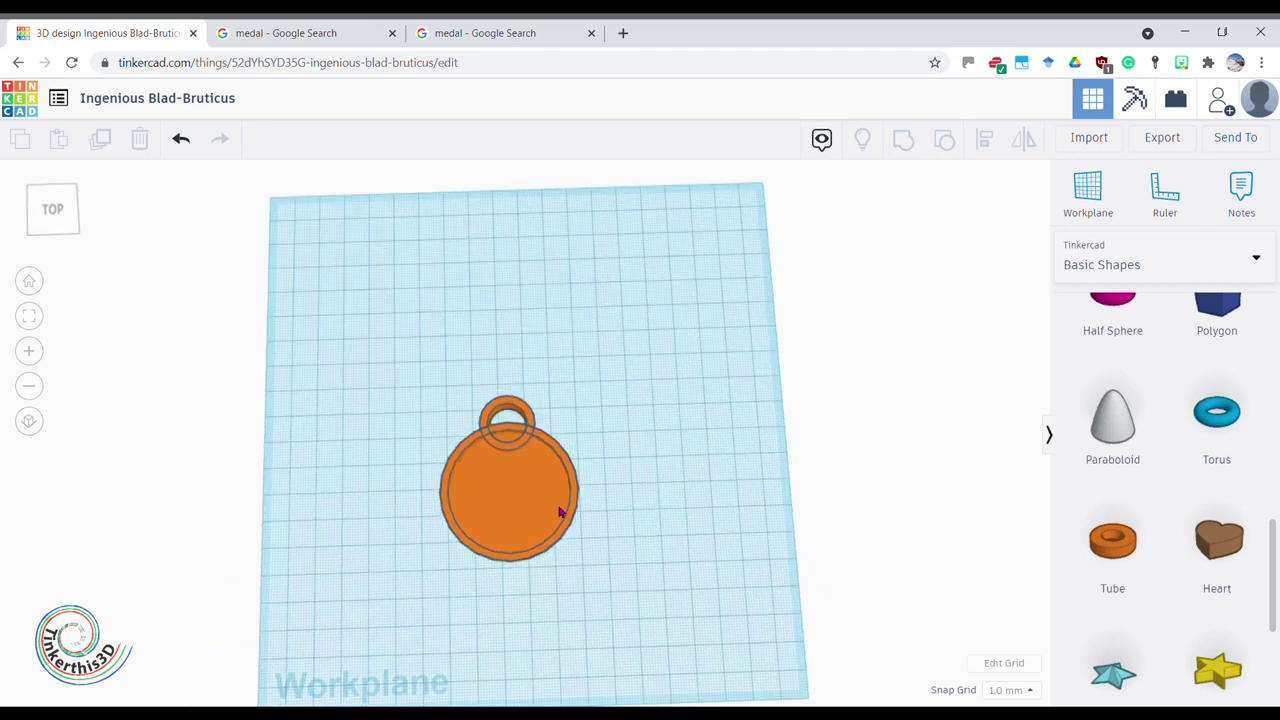
pyautogui.click(507, 506)
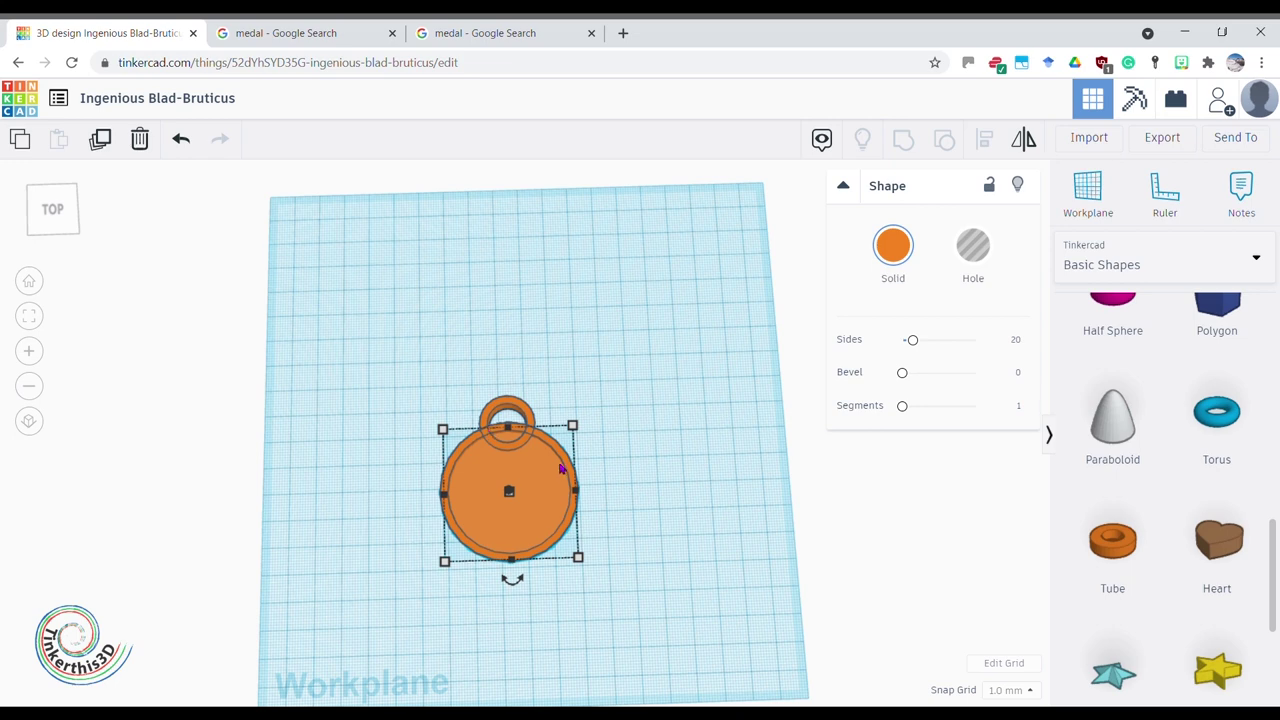
pyautogui.click(100, 138)
pyautogui.moveTo(654, 566); pyautogui.dragTo(648, 494, button='right')
pyautogui.click(612, 492)
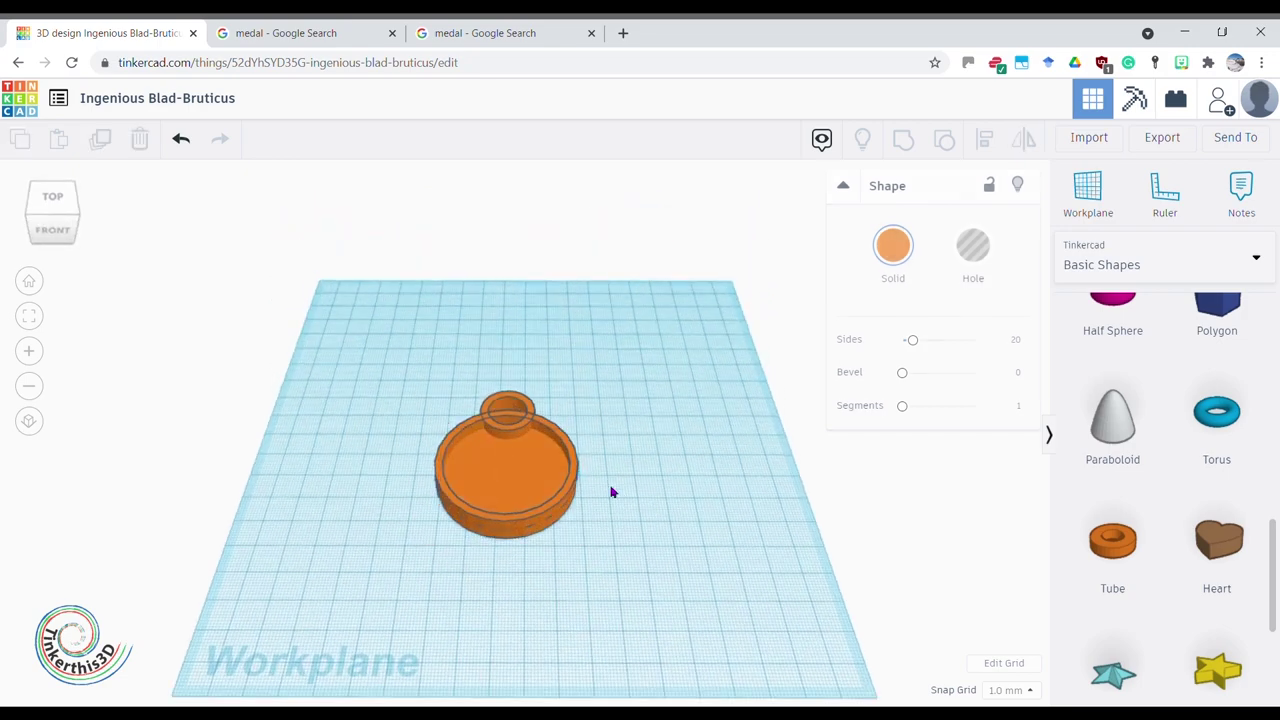
pyautogui.click(541, 483)
pyautogui.click(973, 245)
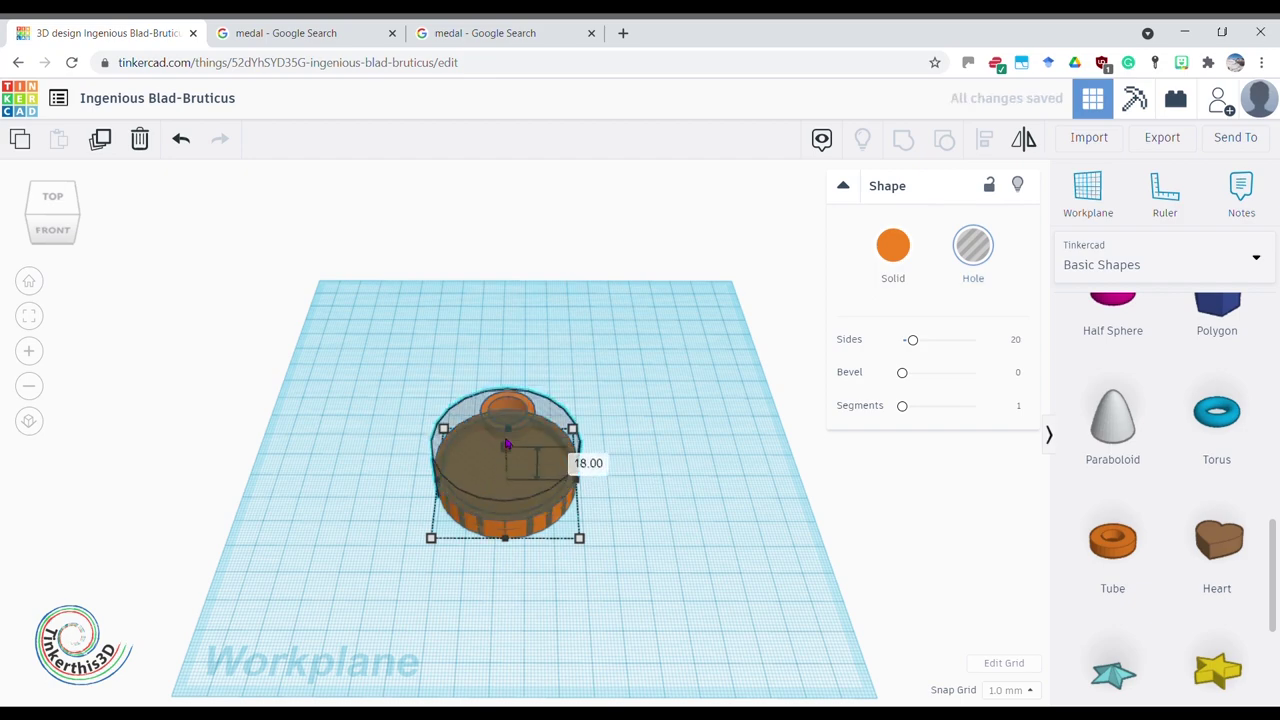
# - Group the hole cylinder with the ribbon loop tube to cut away the part of the loop inside the medal
pyautogui.moveTo(654, 457); pyautogui.dragTo(329, 569, button='right')
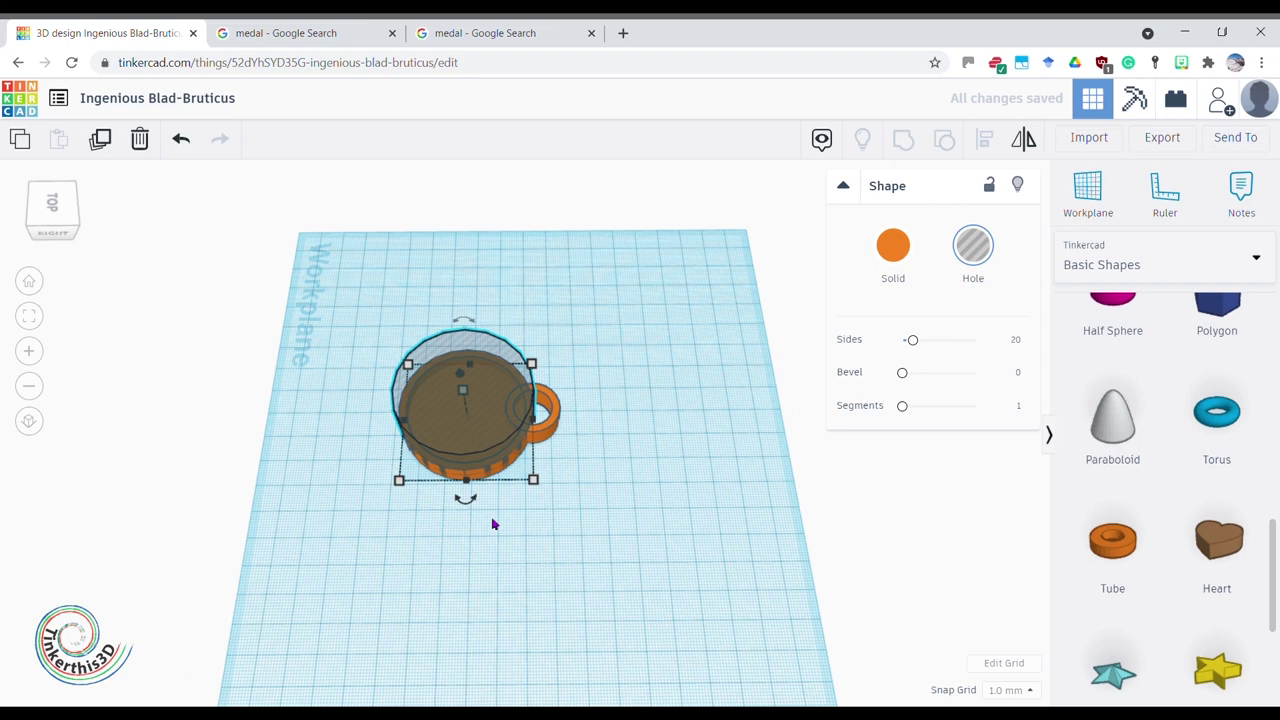
pyautogui.keyDown('shift'); pyautogui.click(558, 430); pyautogui.keyUp('shift')
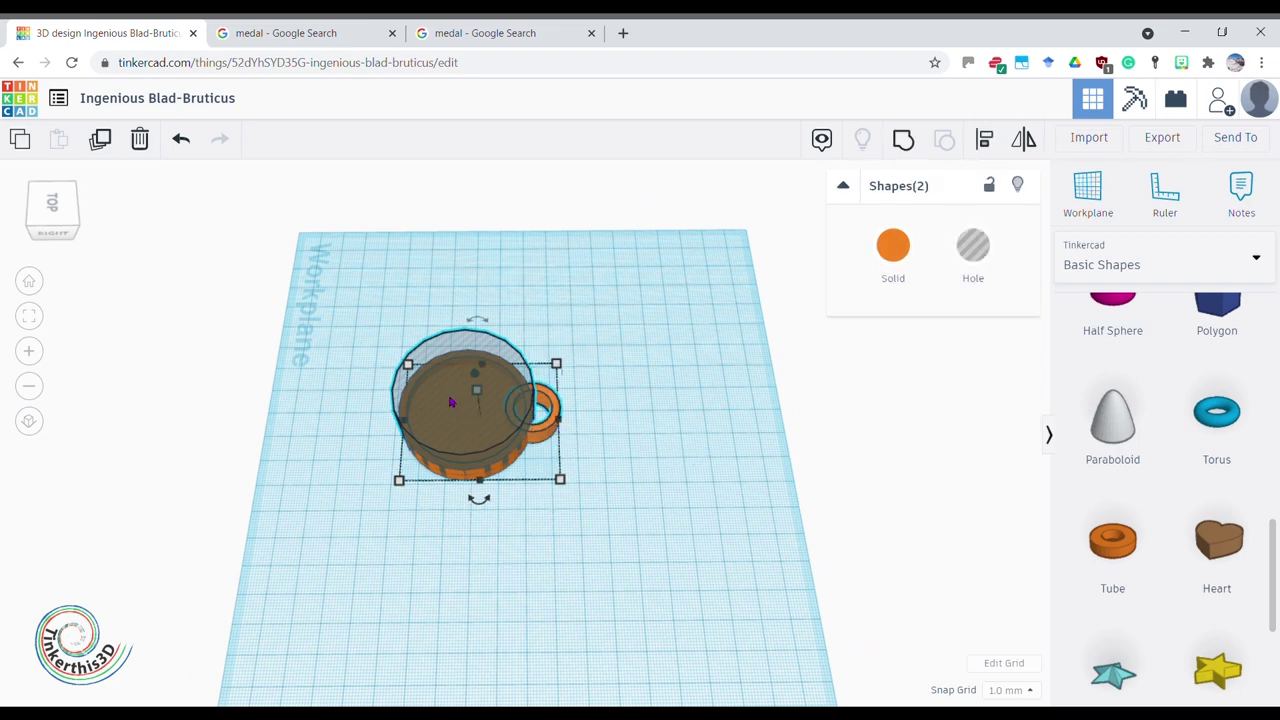
pyautogui.click(903, 138)
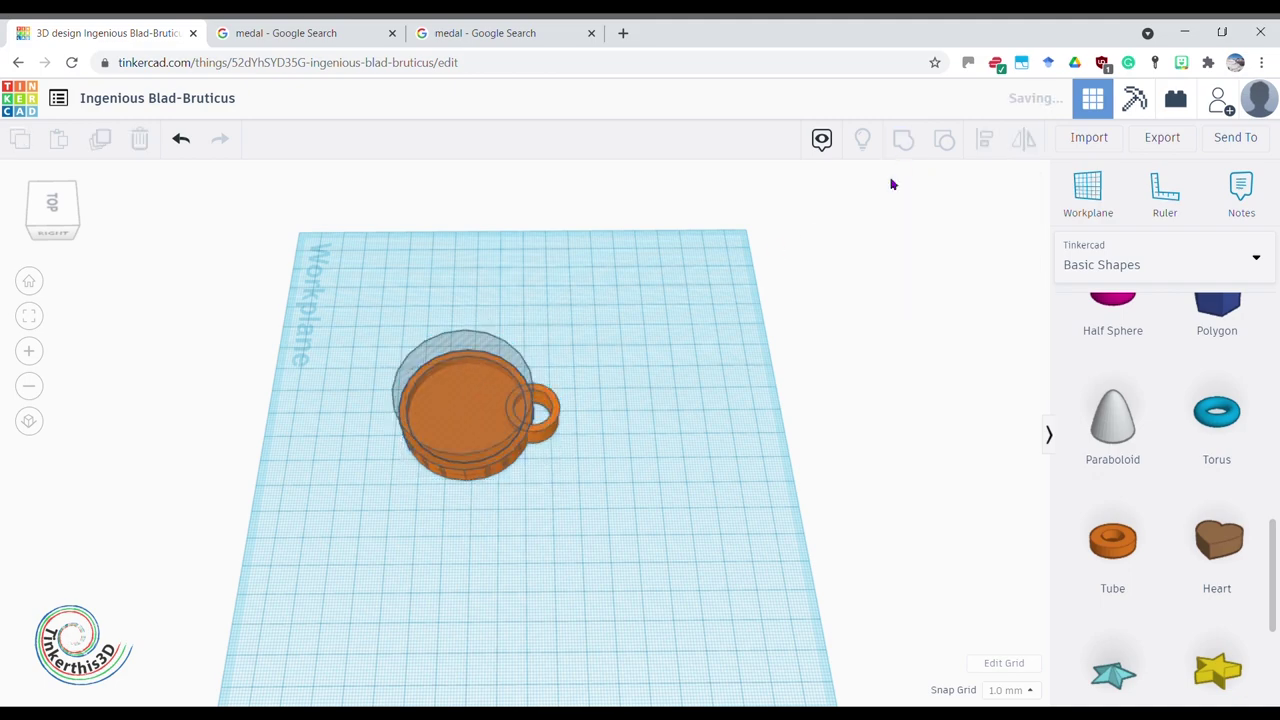
pyautogui.moveTo(353, 569); pyautogui.dragTo(657, 651, button='right')
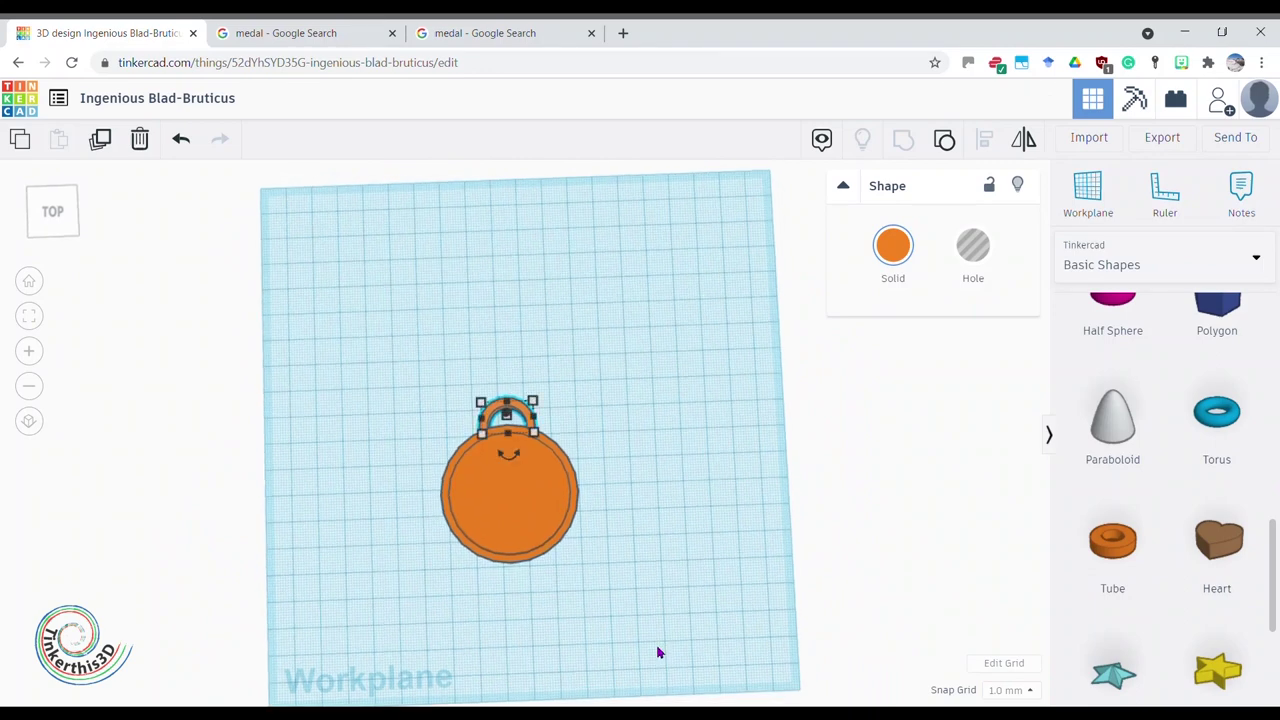
pyautogui.click(655, 651)
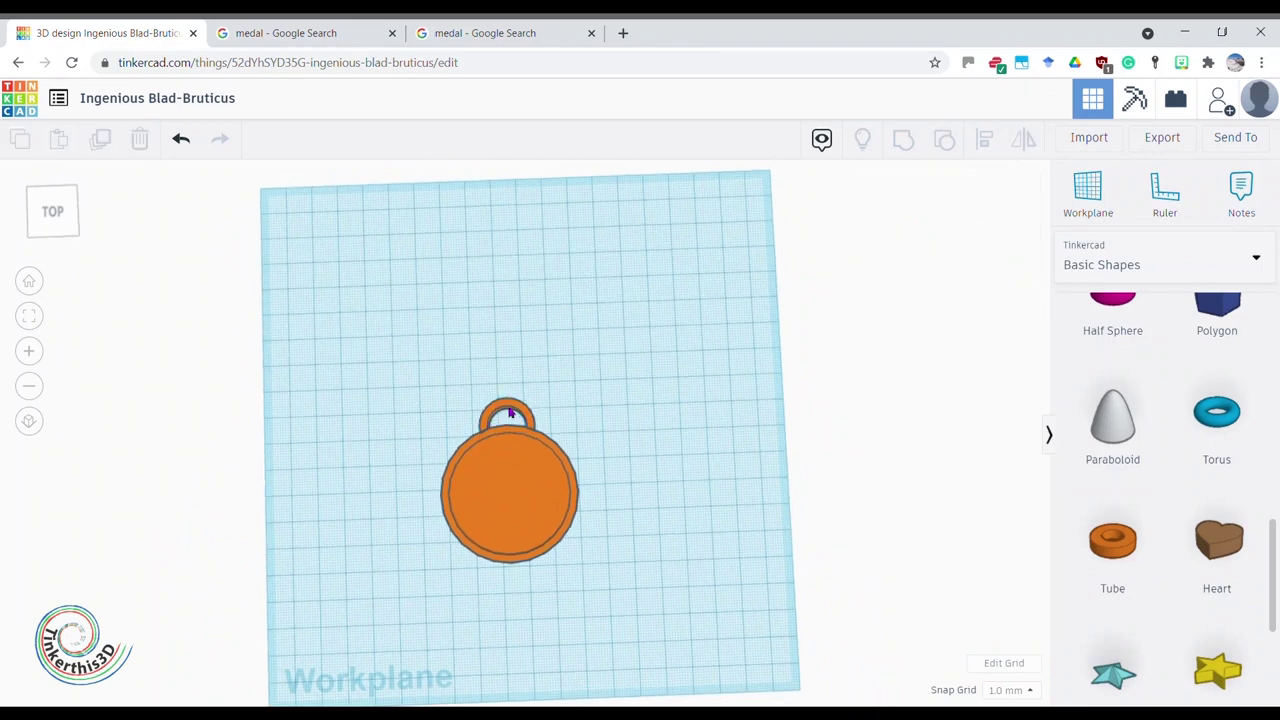
# - Move the whole medal with its loop about 26 mm toward the back of the workplane and about 2.5 mm sideways
pyautogui.moveTo(627, 598); pyautogui.dragTo(368, 366)
pyautogui.moveTo(490, 505); pyautogui.dragTo(497, 434)
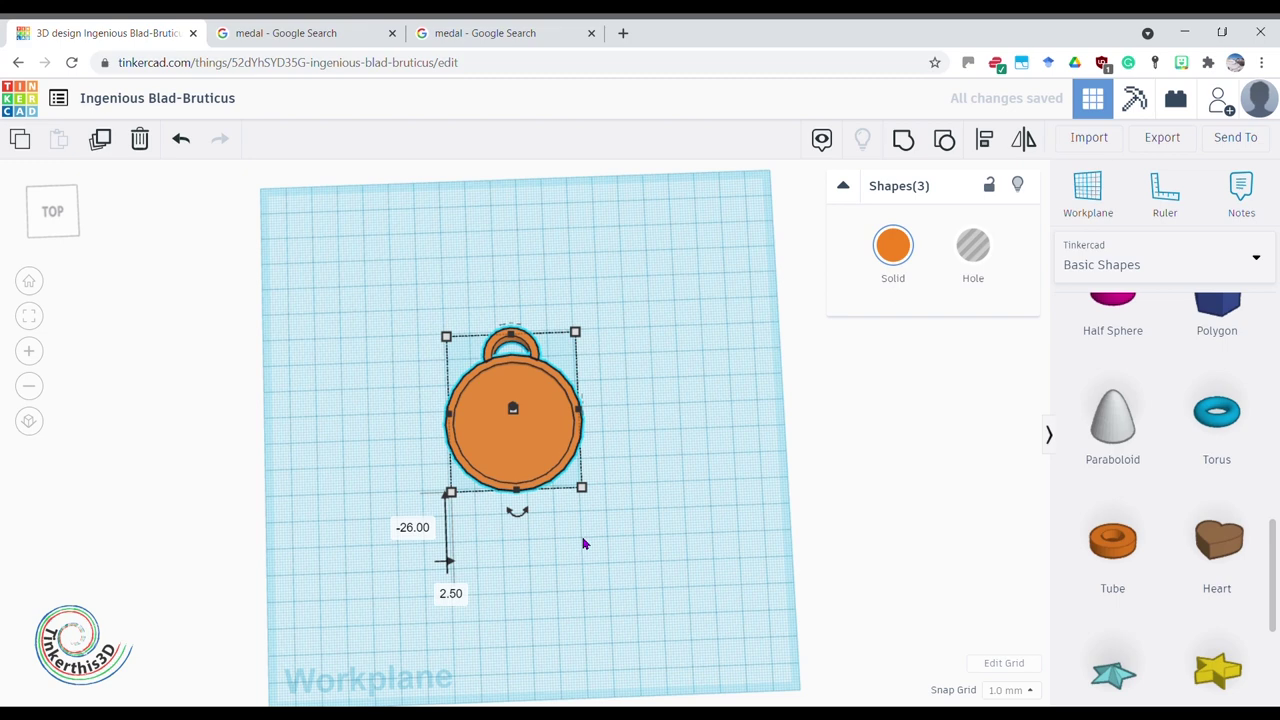
pyautogui.click(625, 544)
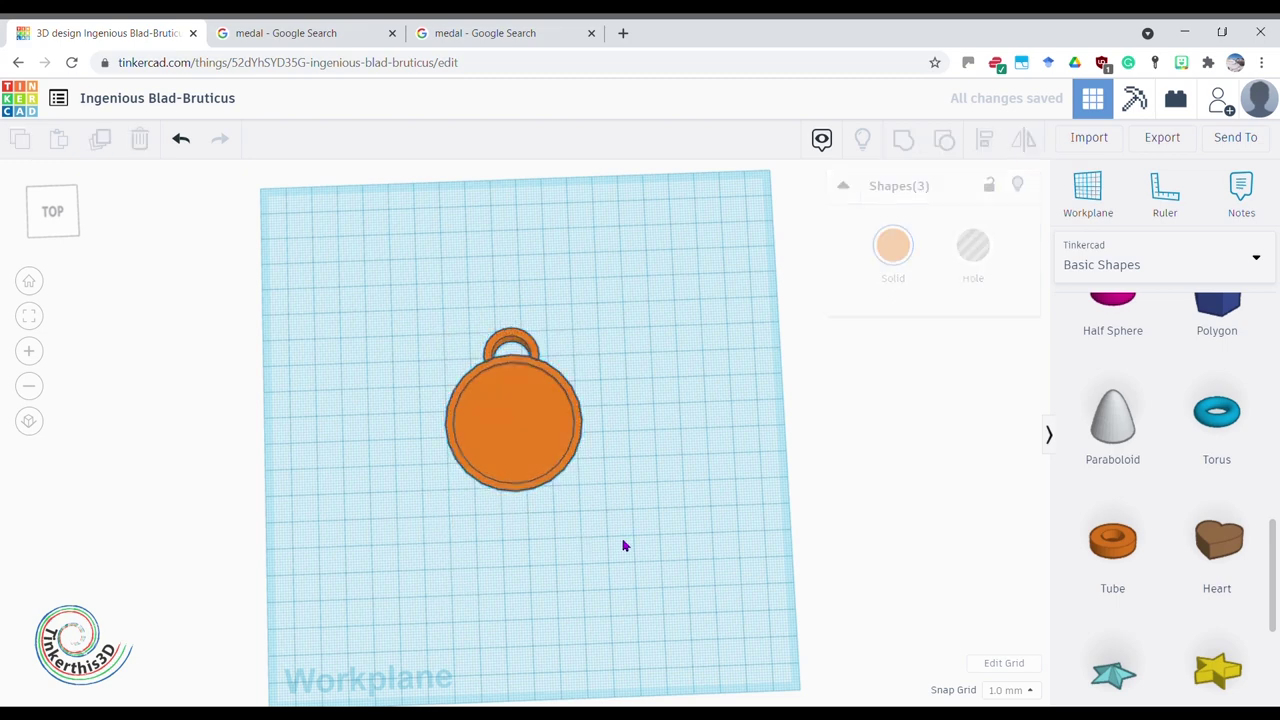
# - Add a Text shape in front of the medal and set its text to NASA
pyautogui.scroll(10, 1200, 500)
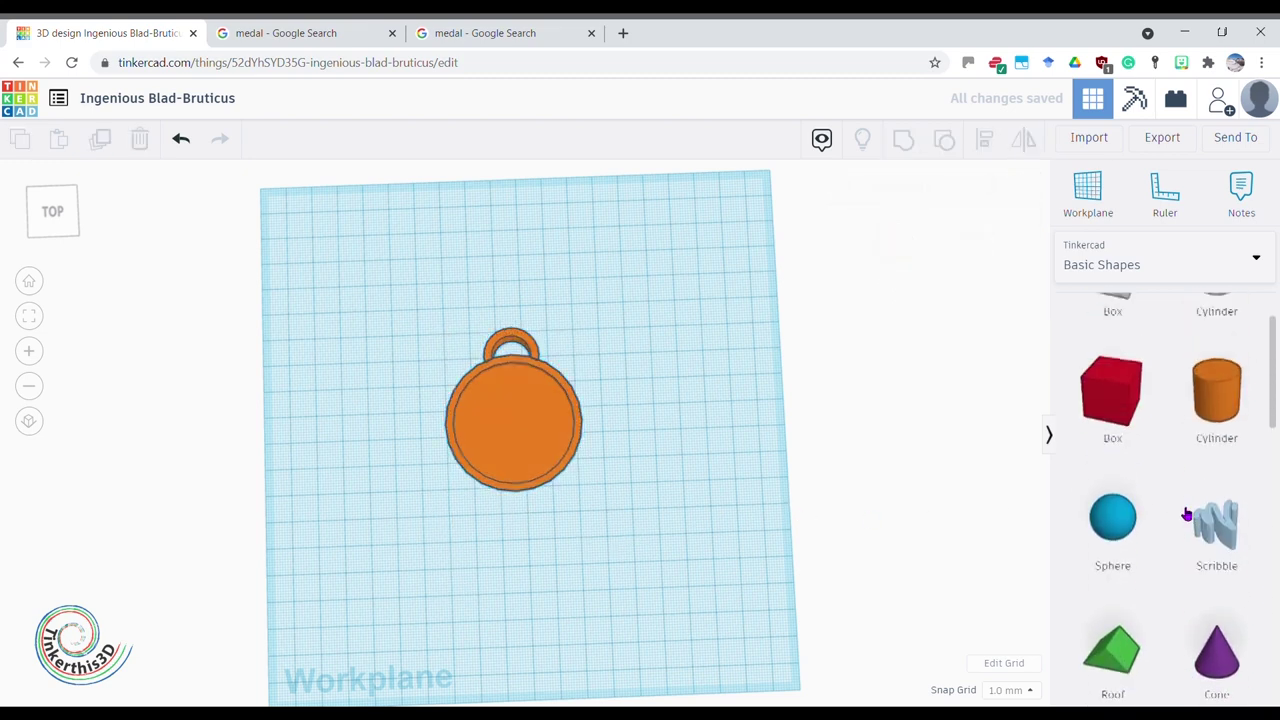
pyautogui.scroll(-5, 1197, 440)
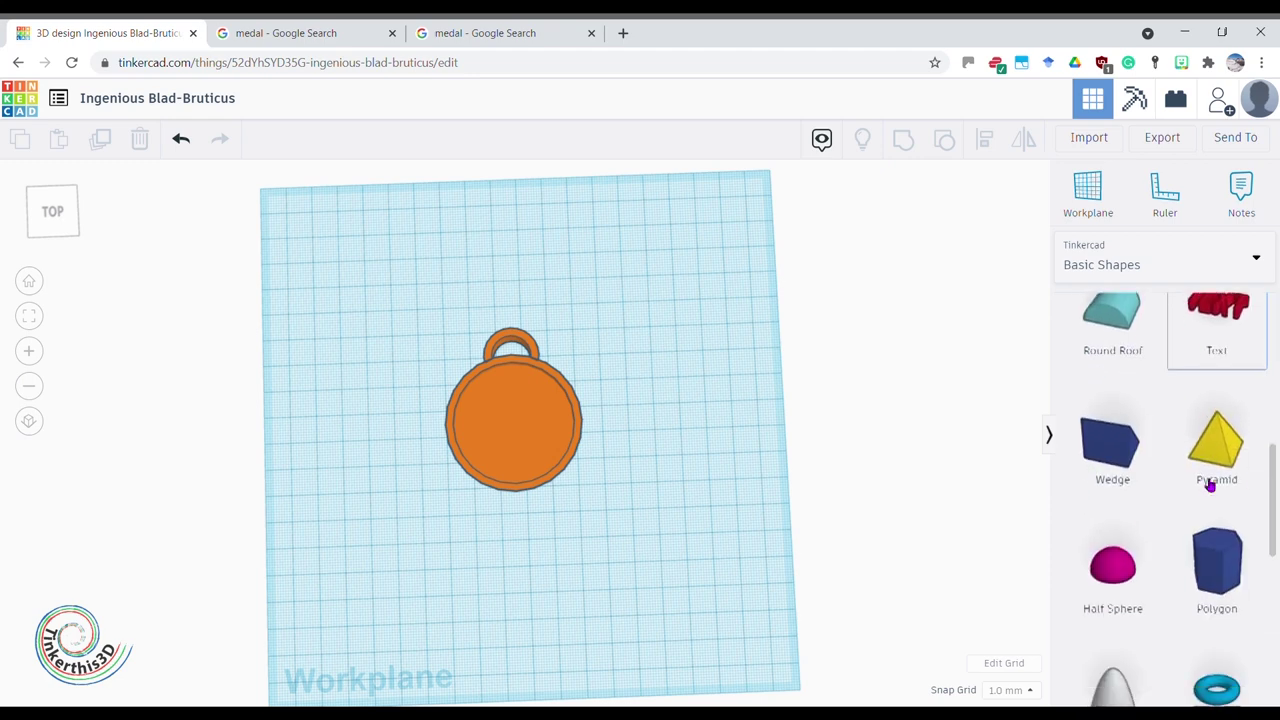
pyautogui.moveTo(1224, 356); pyautogui.dragTo(524, 541)
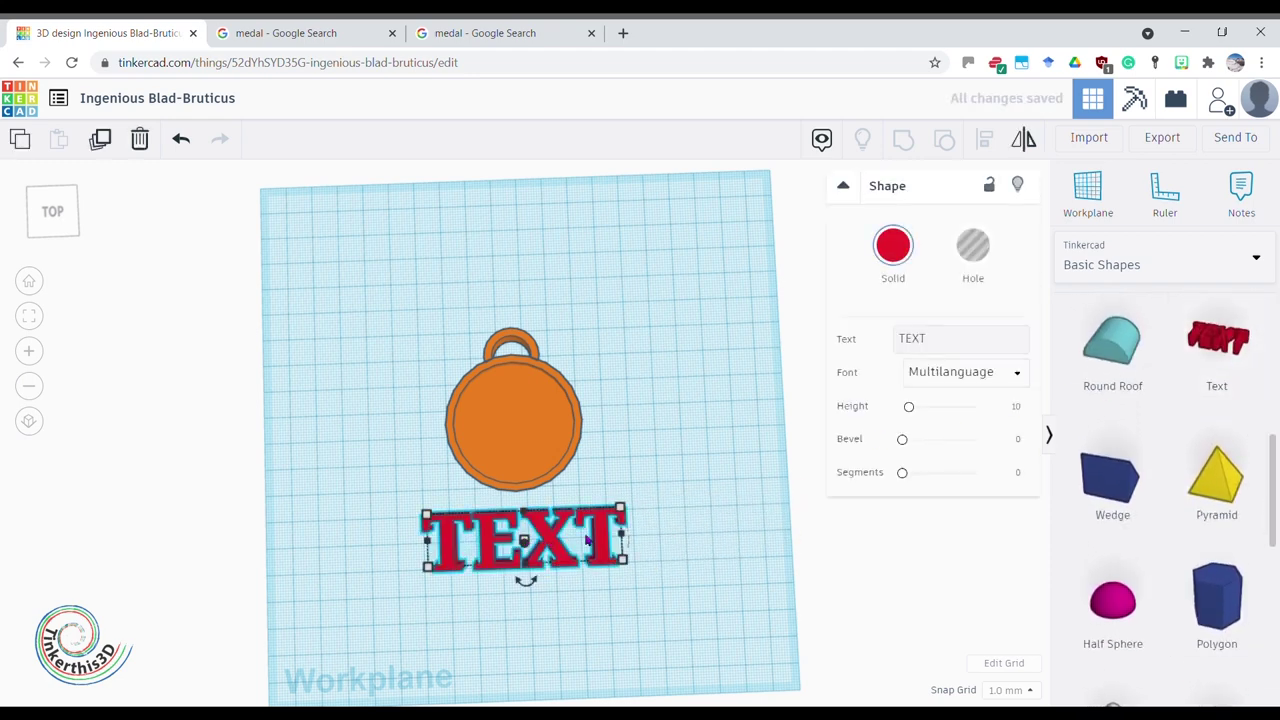
pyautogui.click(975, 344)
pyautogui.press('BackSpace')
pyautogui.press('BackSpace')
pyautogui.press('BackSpace')
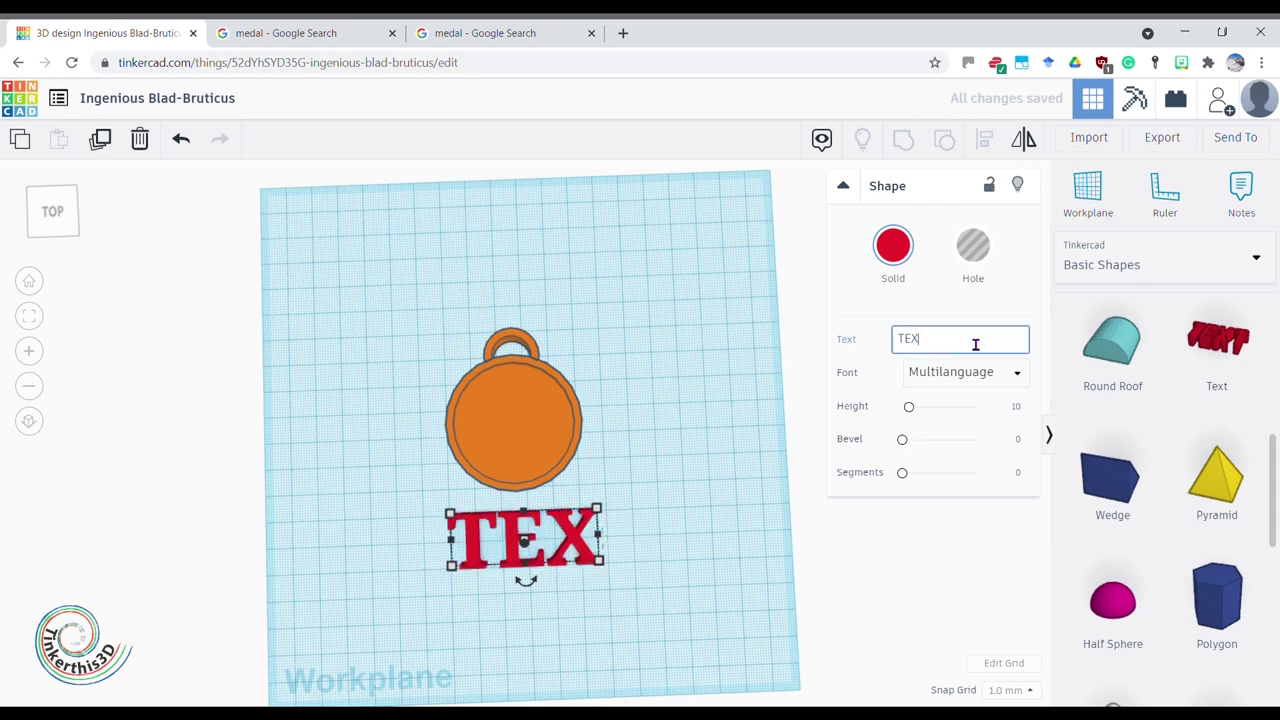
pyautogui.write('NASA')
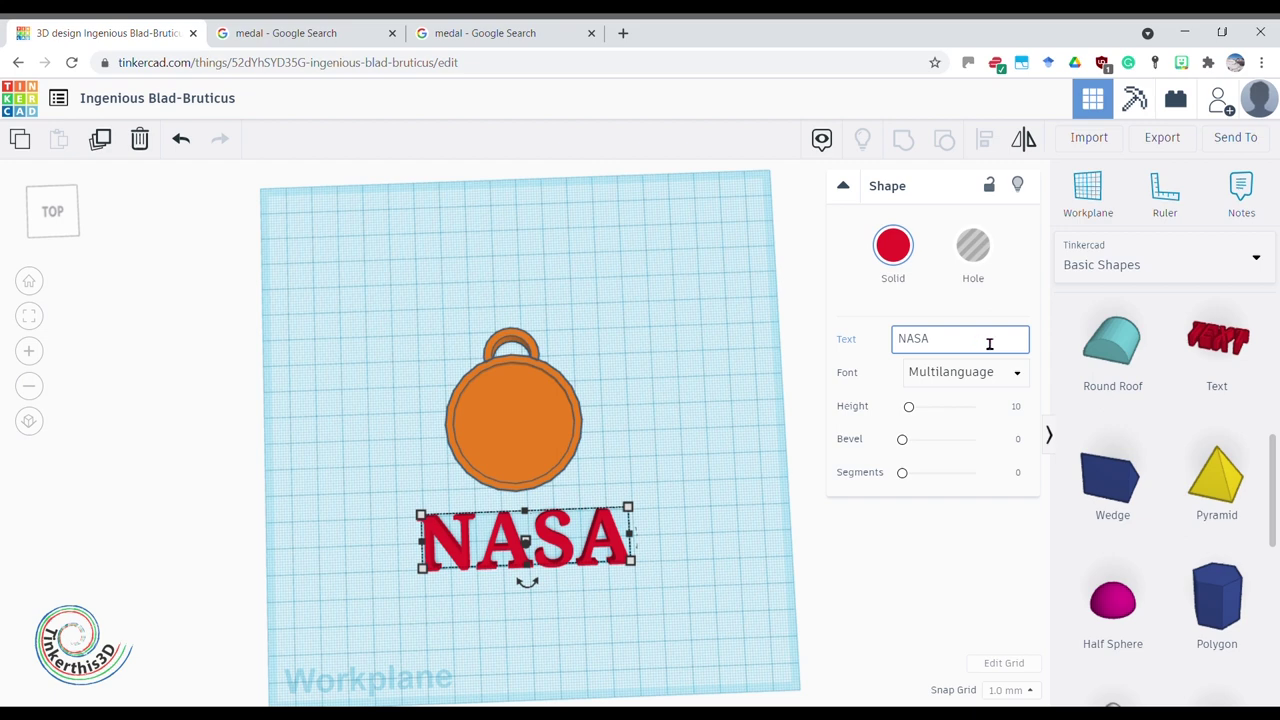
# - Change the NASA text's font to Sans and deselect it
pyautogui.click(987, 374)
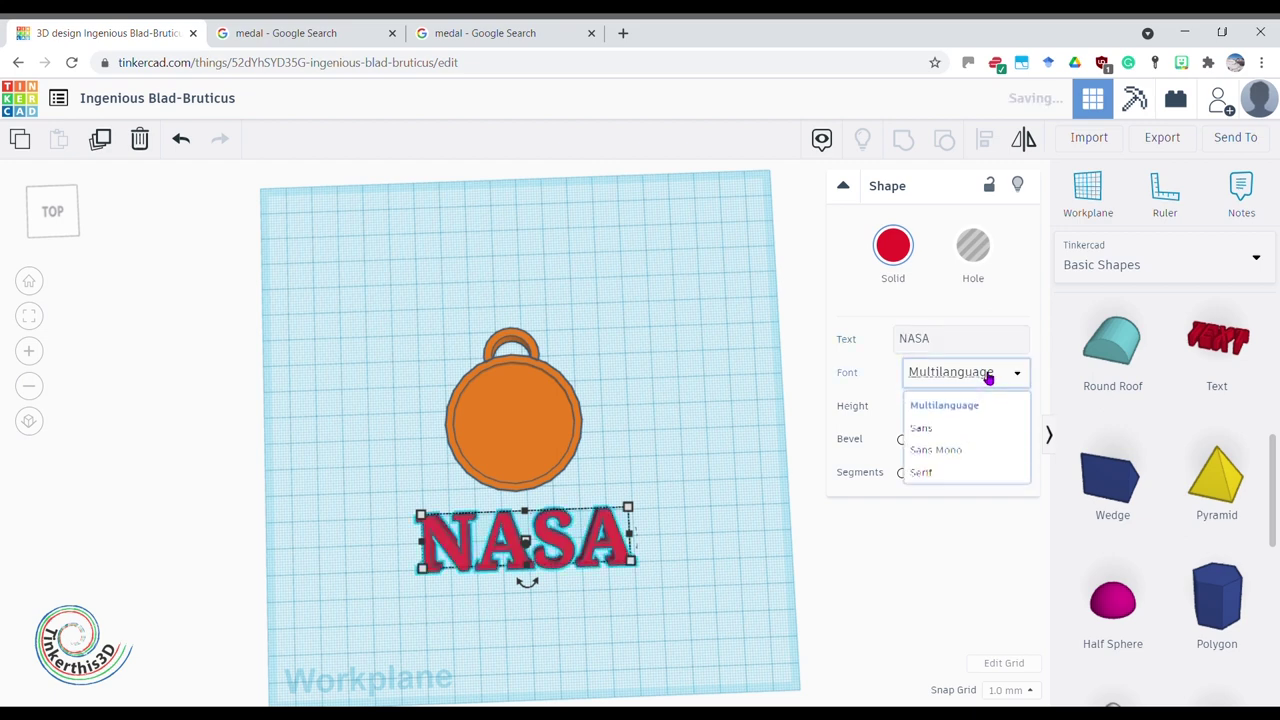
pyautogui.click(980, 428)
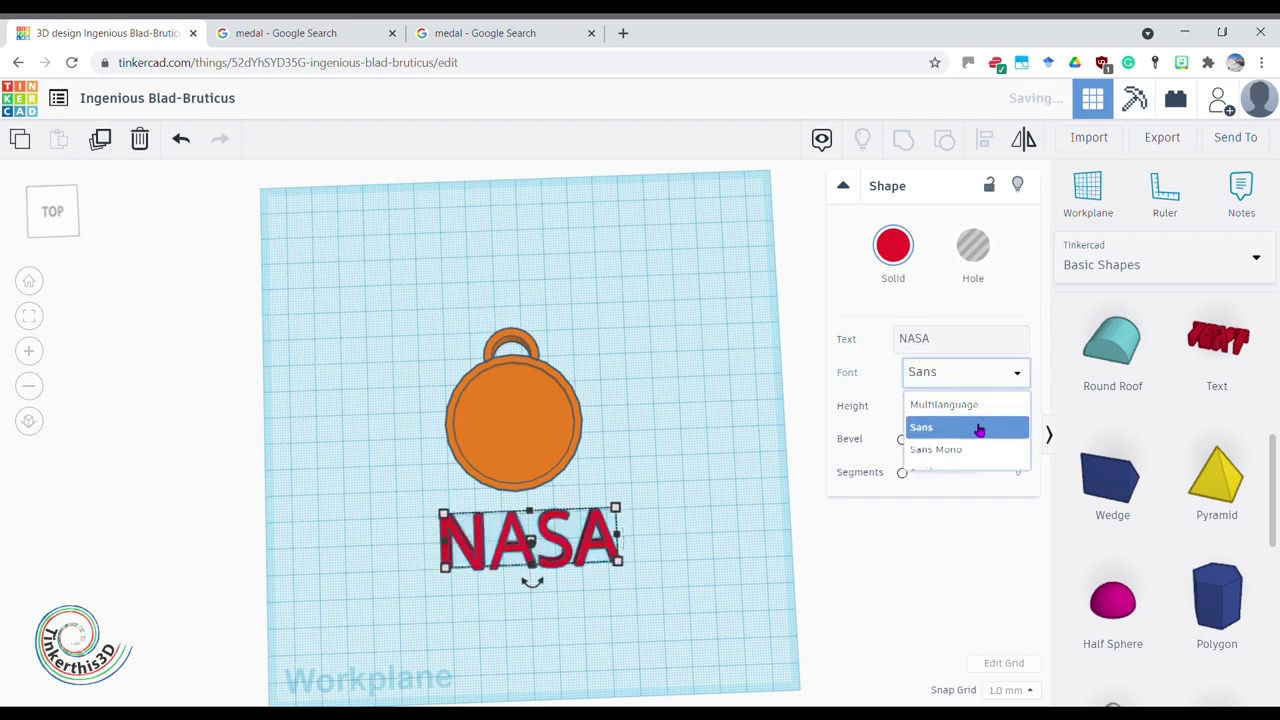
pyautogui.click(675, 633)
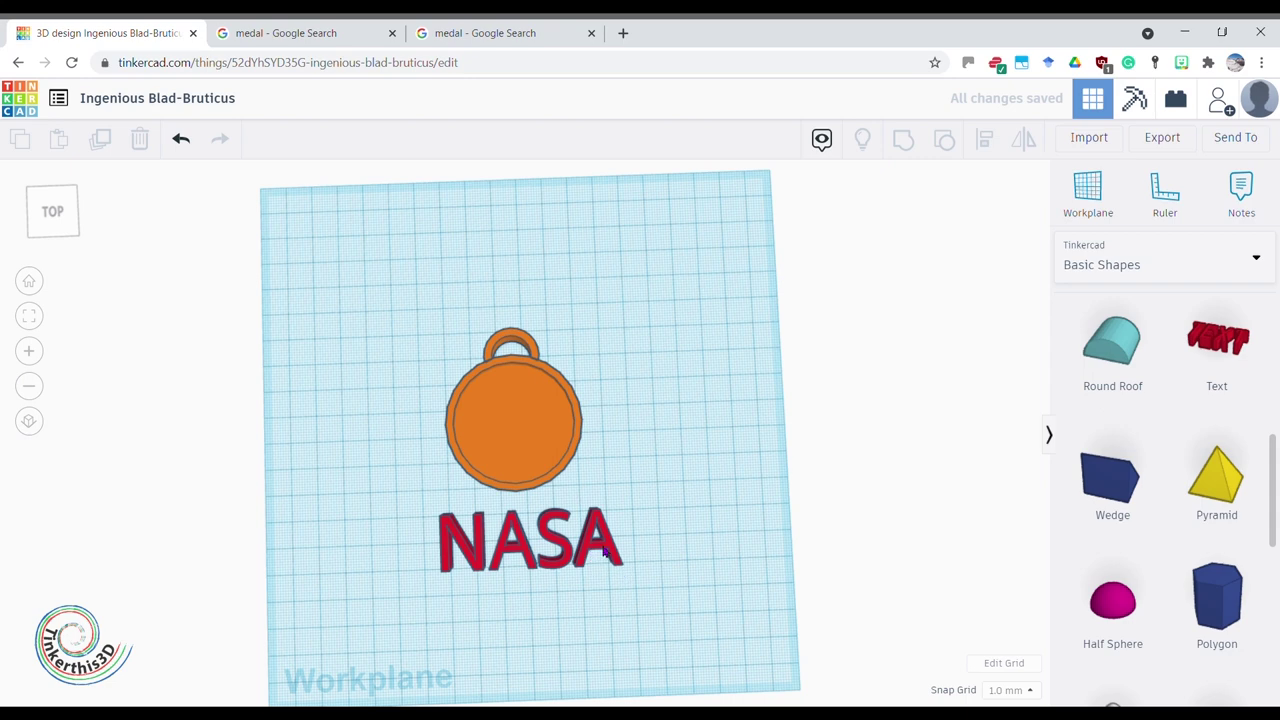
# - Move the NASA text onto the medal's face and scale it down to about 34 mm wide and 10 mm deep
pyautogui.click(604, 553)
pyautogui.moveTo(621, 558); pyautogui.dragTo(537, 414)
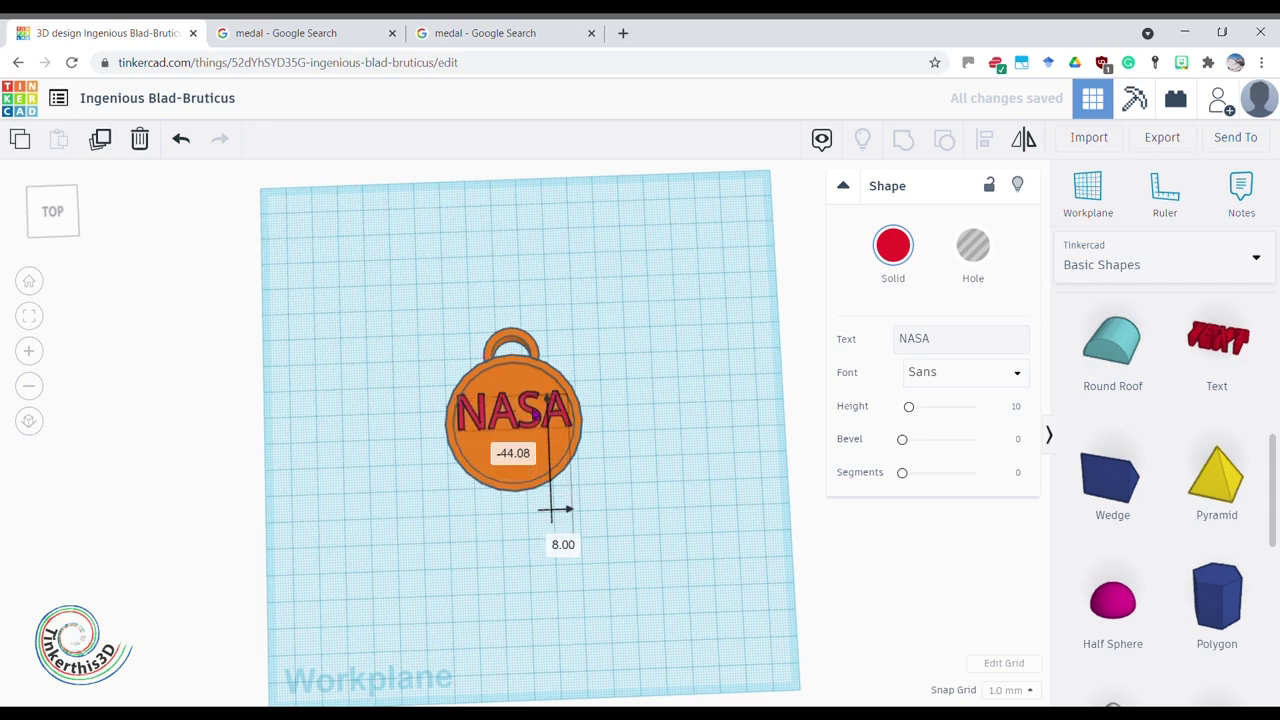
pyautogui.moveTo(566, 429); pyautogui.dragTo(555, 423)
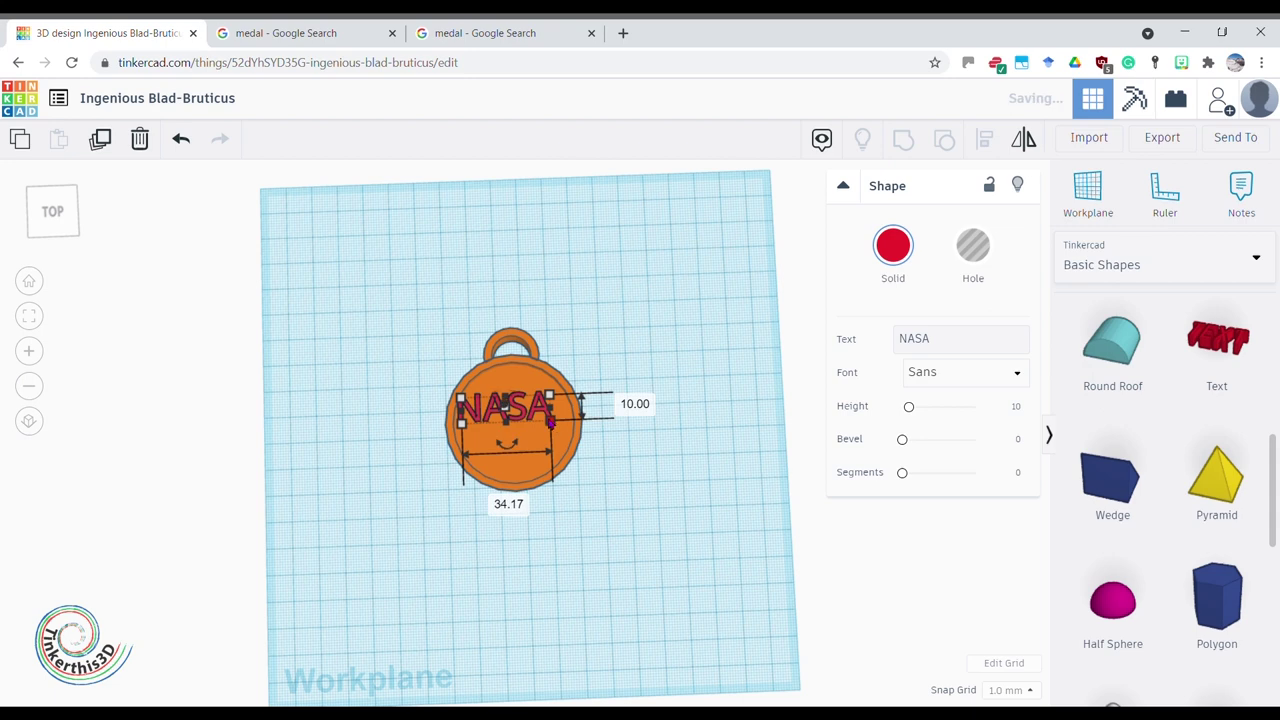
pyautogui.click(548, 410)
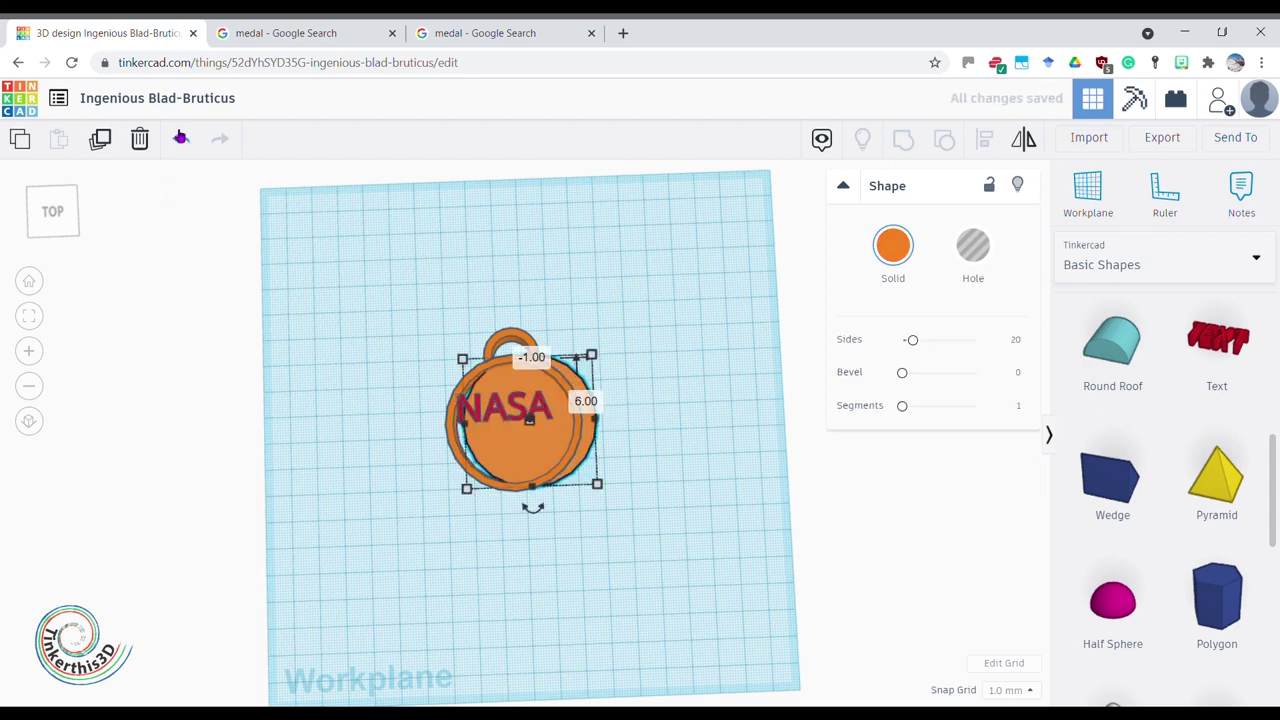
pyautogui.hotkey('ctrl', 'z')
# - Shift the NASA text slightly toward the medal's centre and rotate it counterclockwise so it slants upward across the face
pyautogui.click(514, 408)
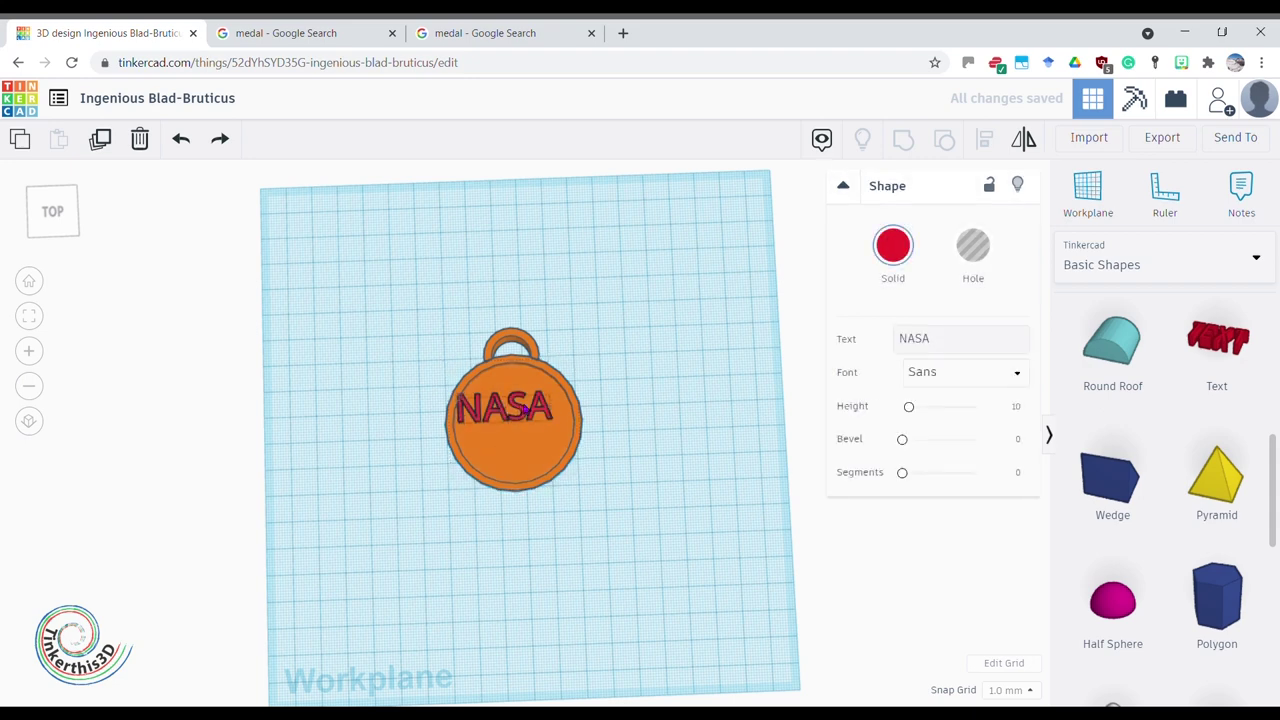
pyautogui.moveTo(514, 410); pyautogui.dragTo(520, 412)
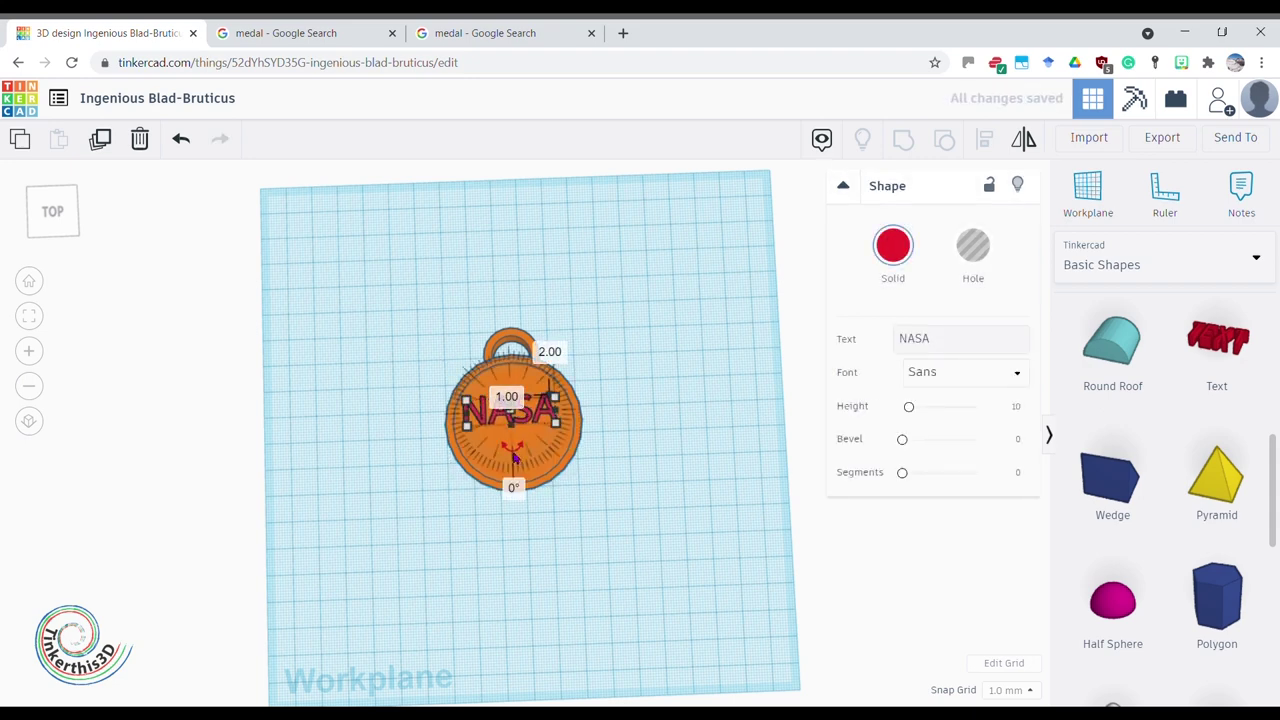
pyautogui.moveTo(514, 456); pyautogui.dragTo(532, 459)
pyautogui.click(686, 520)
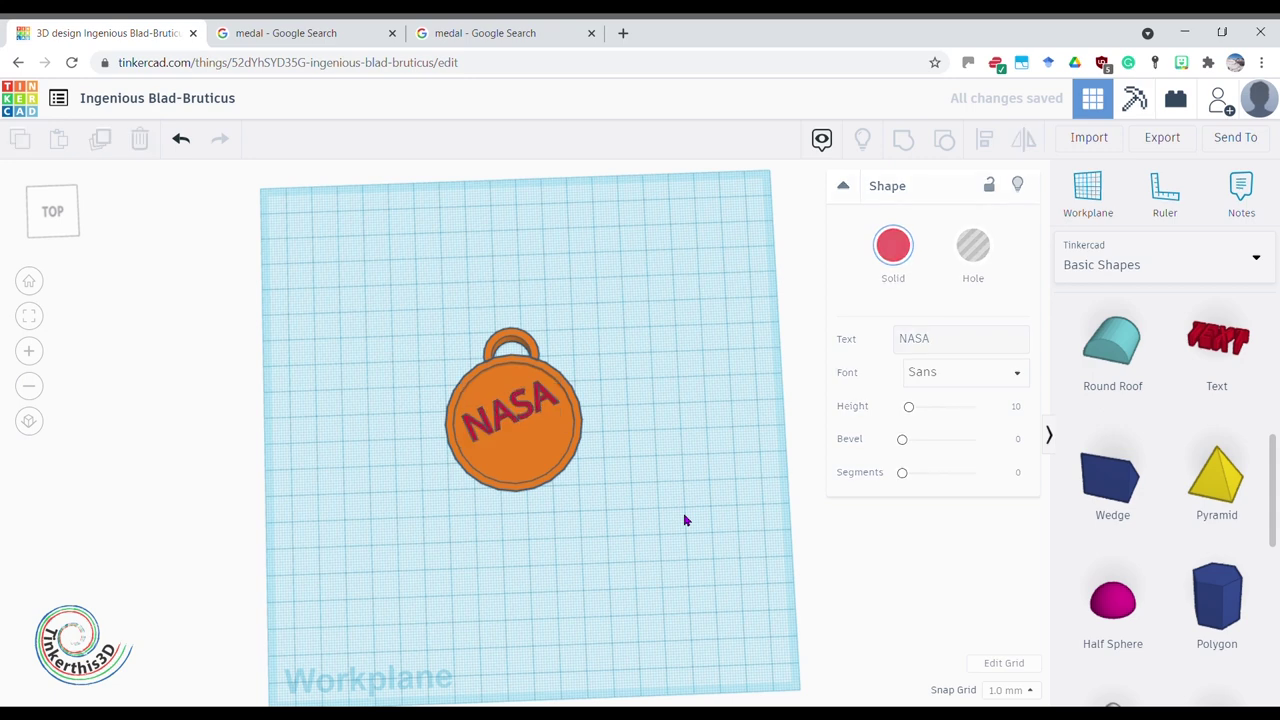
# - Nudge the slanted NASA text a little closer to the ribbon loop
pyautogui.click(499, 424)
pyautogui.press('Up')
pyautogui.press('Up')
pyautogui.press('Up')
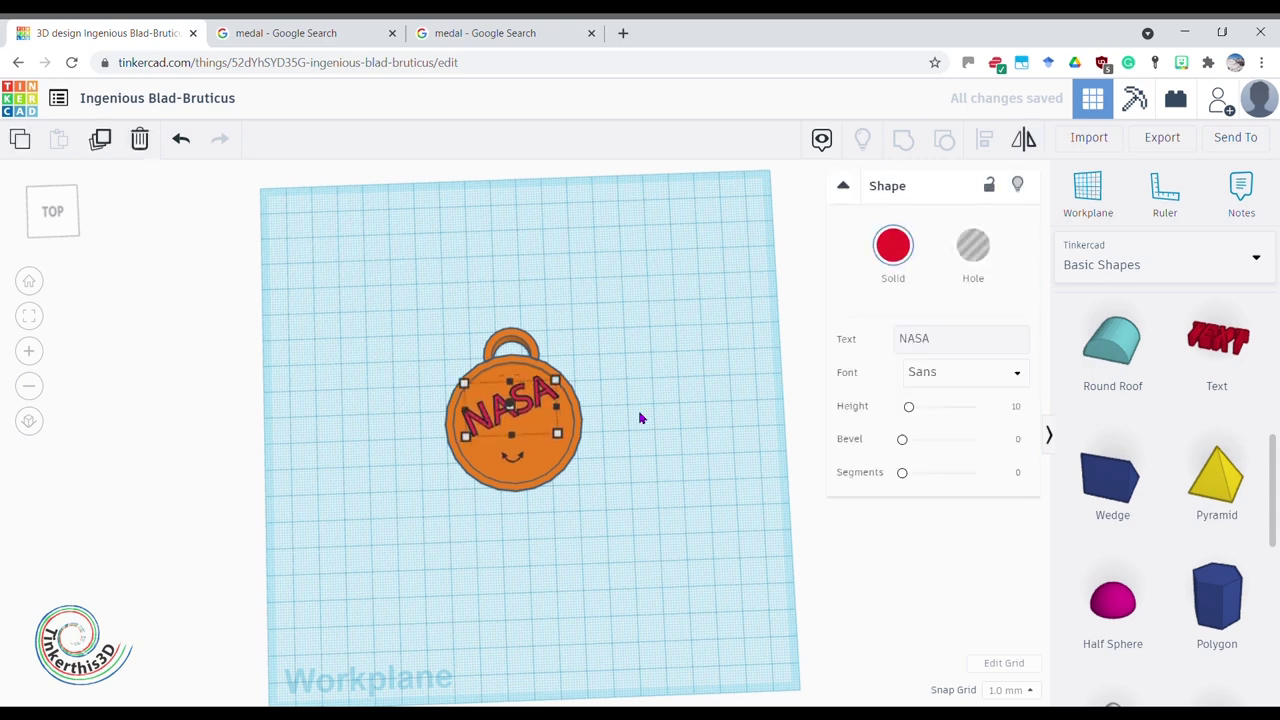
pyautogui.click(642, 418)
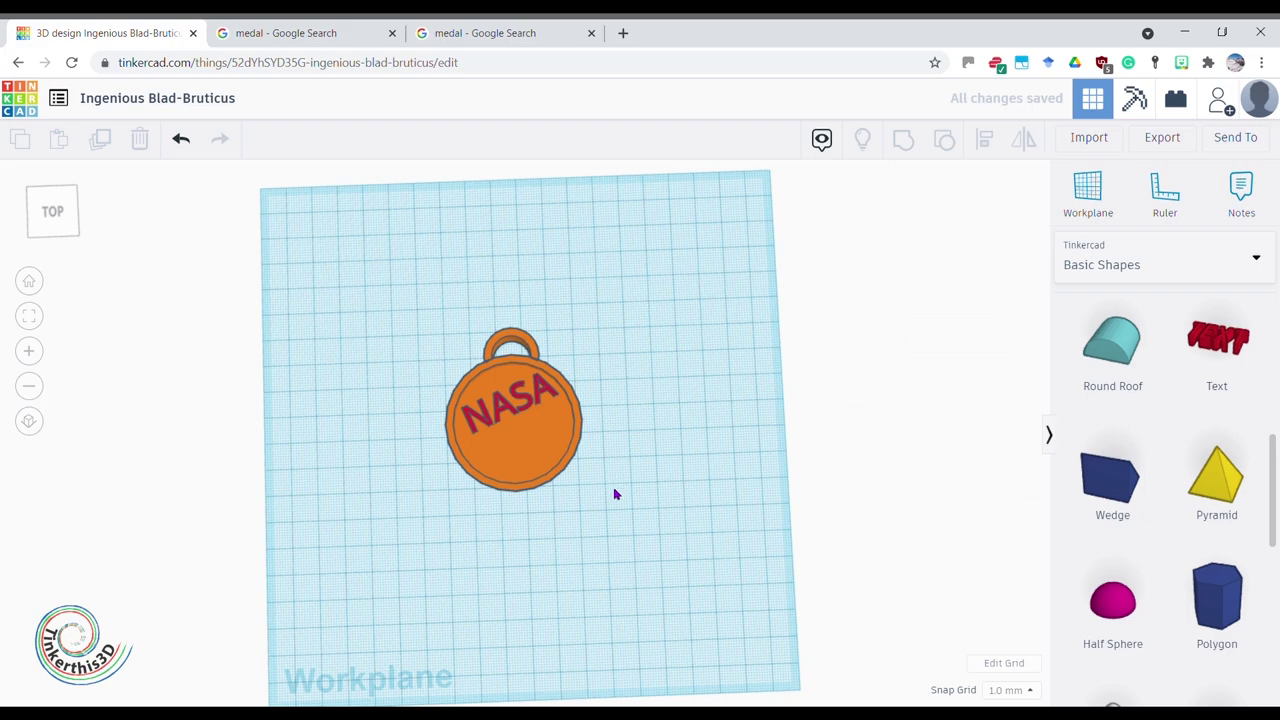
pyautogui.moveTo(611, 491); pyautogui.dragTo(611, 458, button='right')
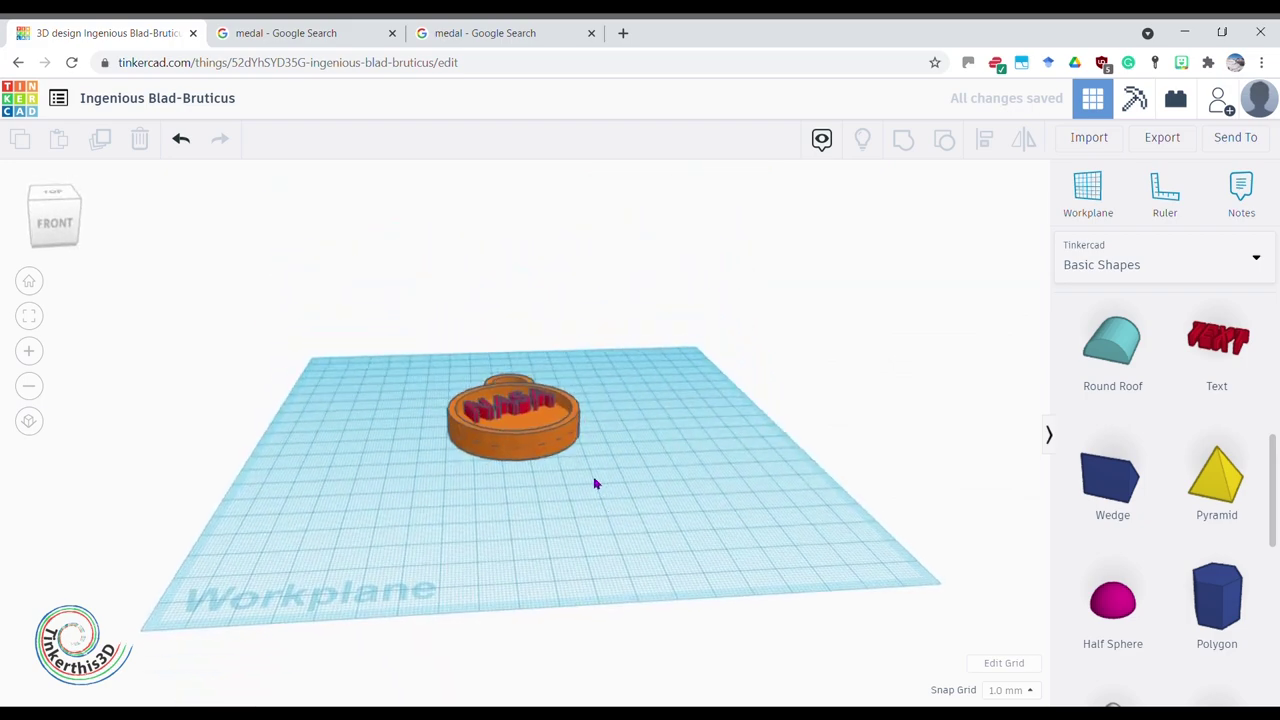
pyautogui.click(526, 412)
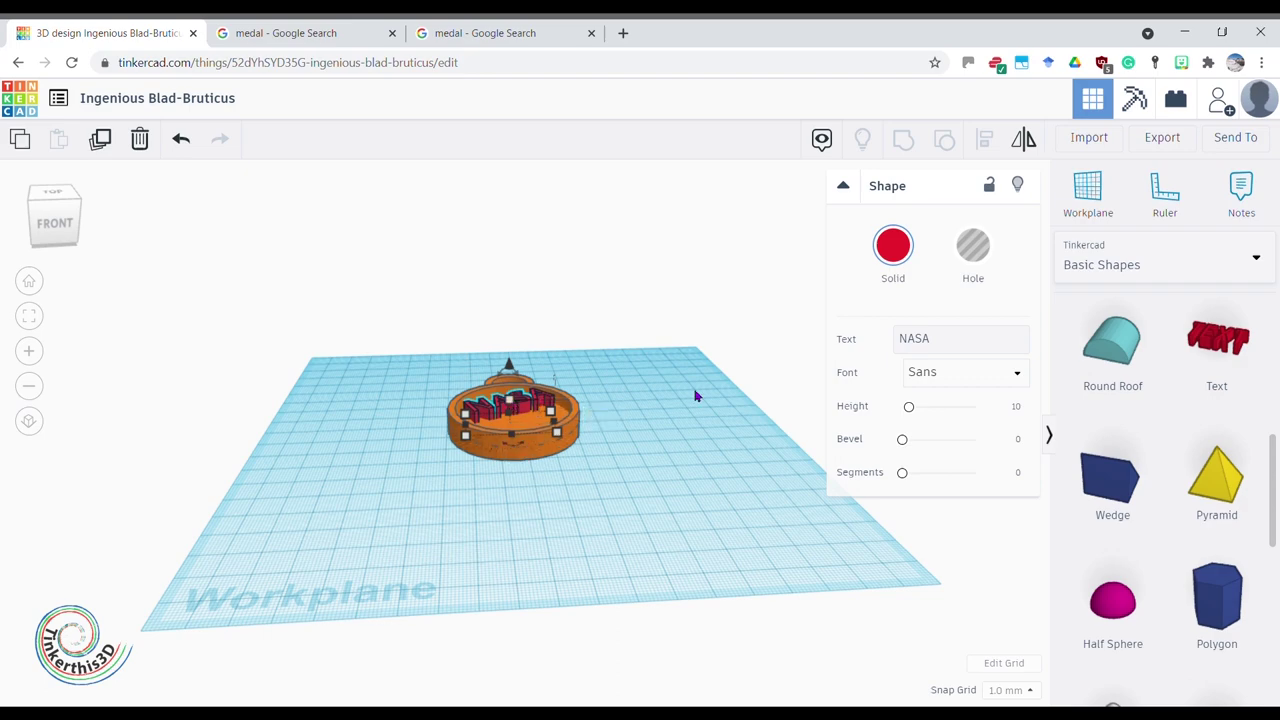
pyautogui.moveTo(694, 394); pyautogui.dragTo(683, 522, button='right')
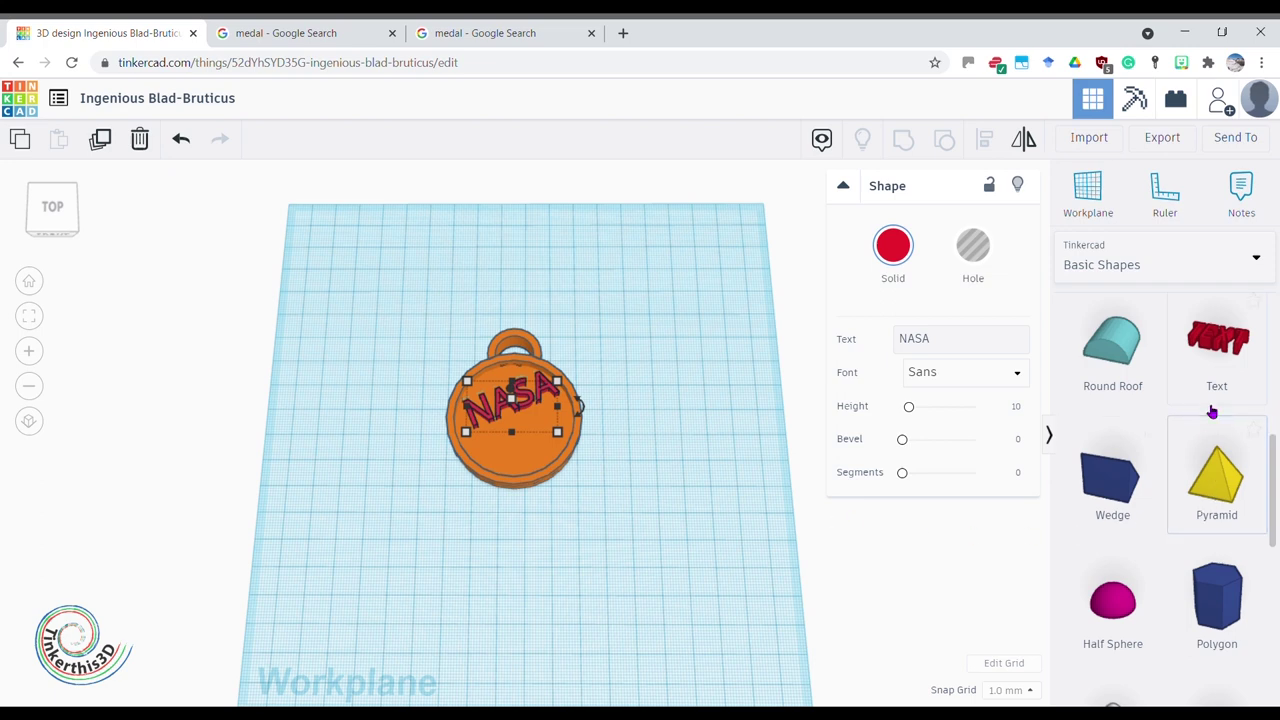
# - Find the Astro charm on the second page of the Shape Library's Design Starters and place it in front of the medal
pyautogui.click(1198, 263)
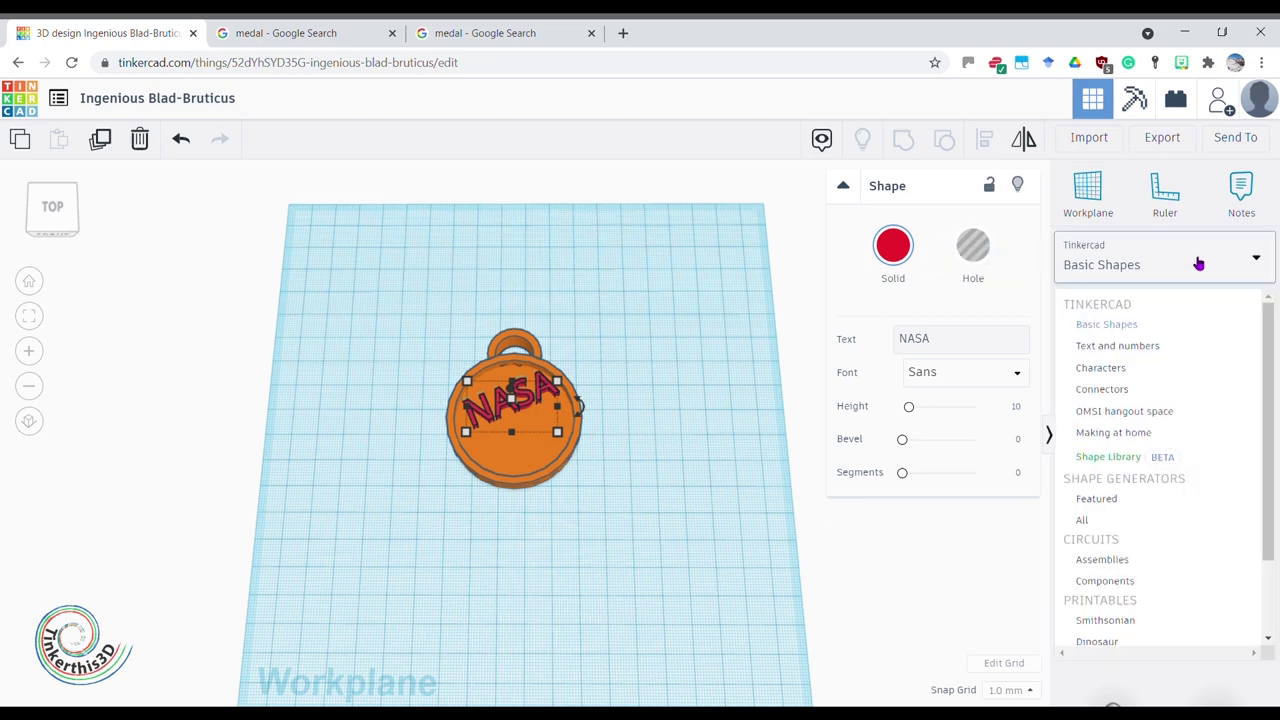
pyautogui.click(1143, 460)
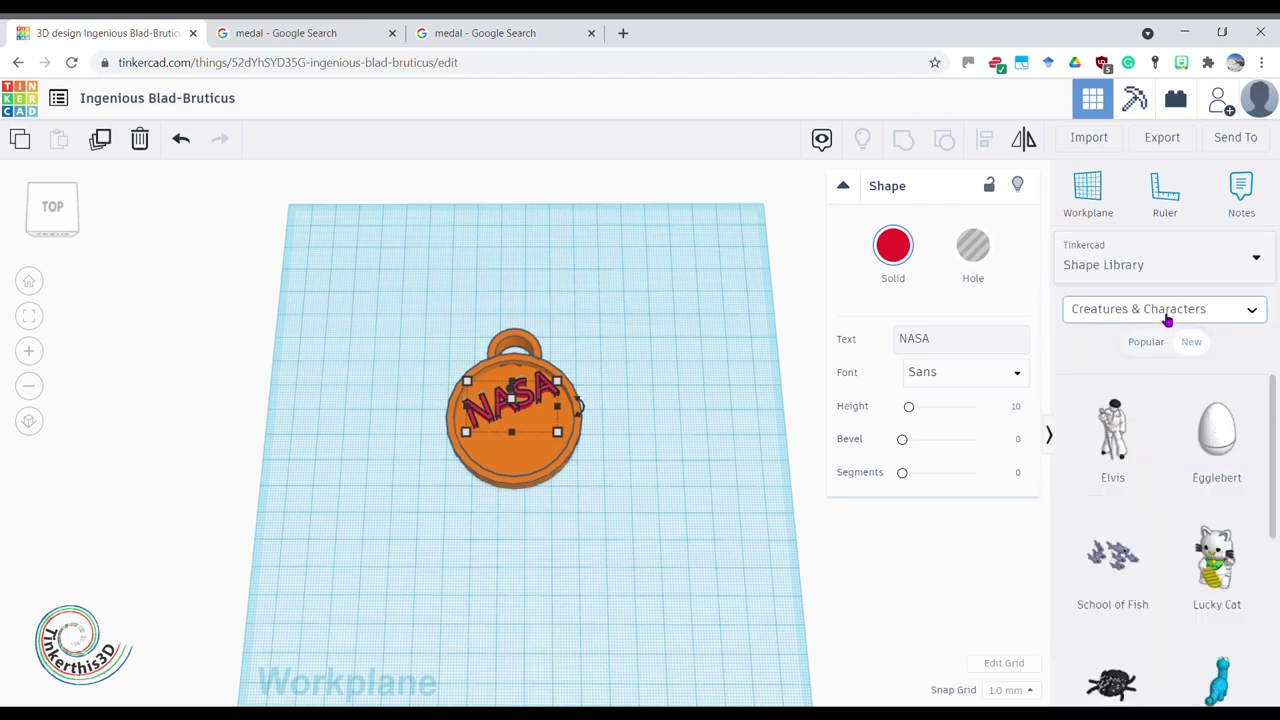
pyautogui.click(1167, 314)
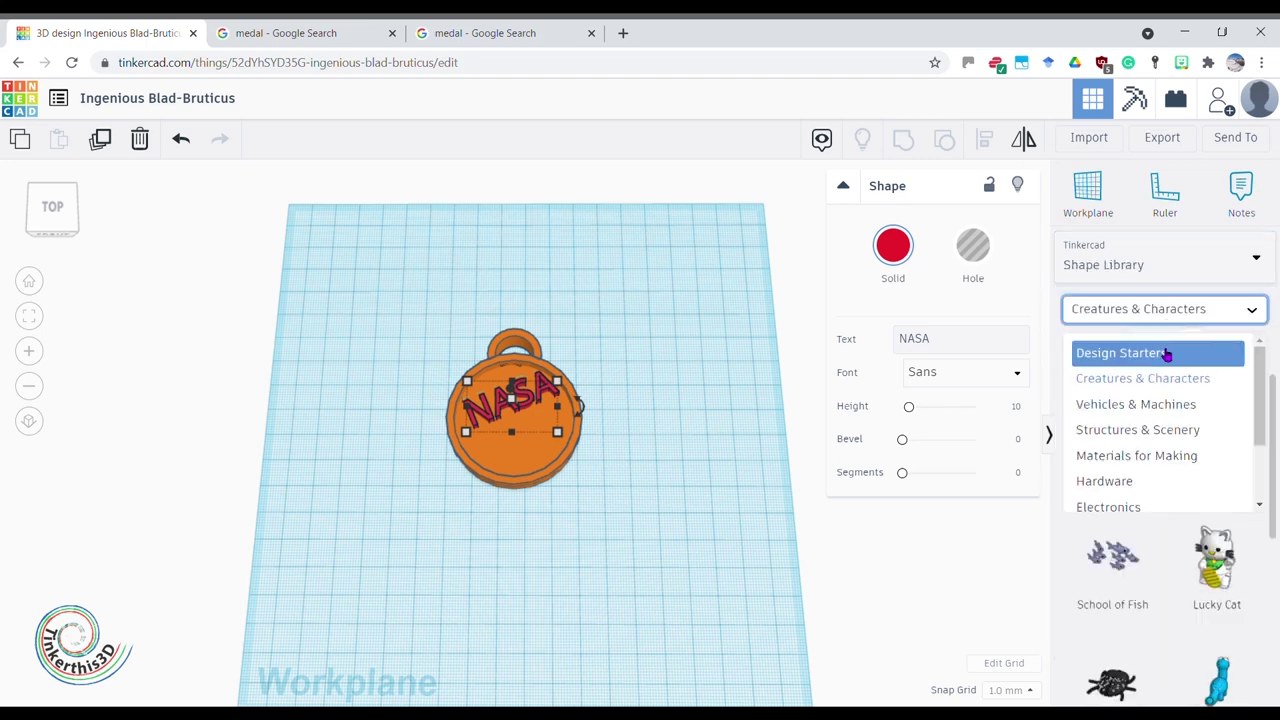
pyautogui.click(1170, 356)
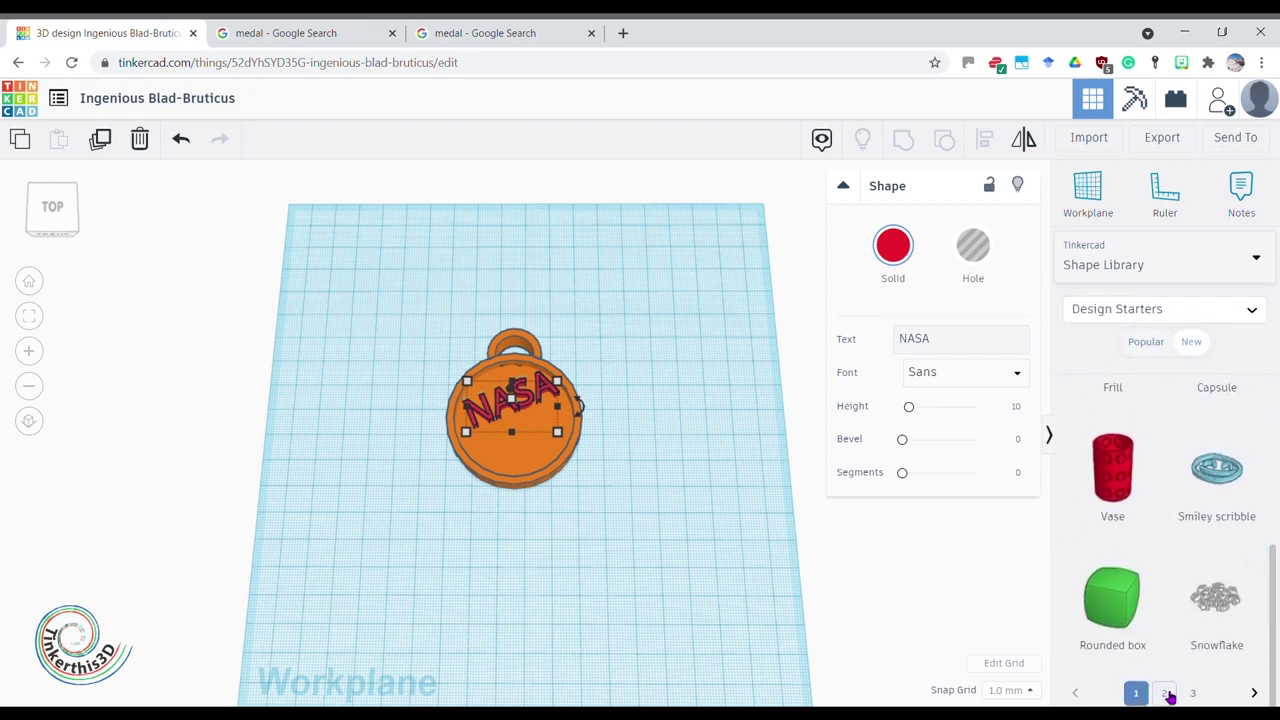
pyautogui.click(1167, 690)
pyautogui.scroll(-3, 1182, 617)
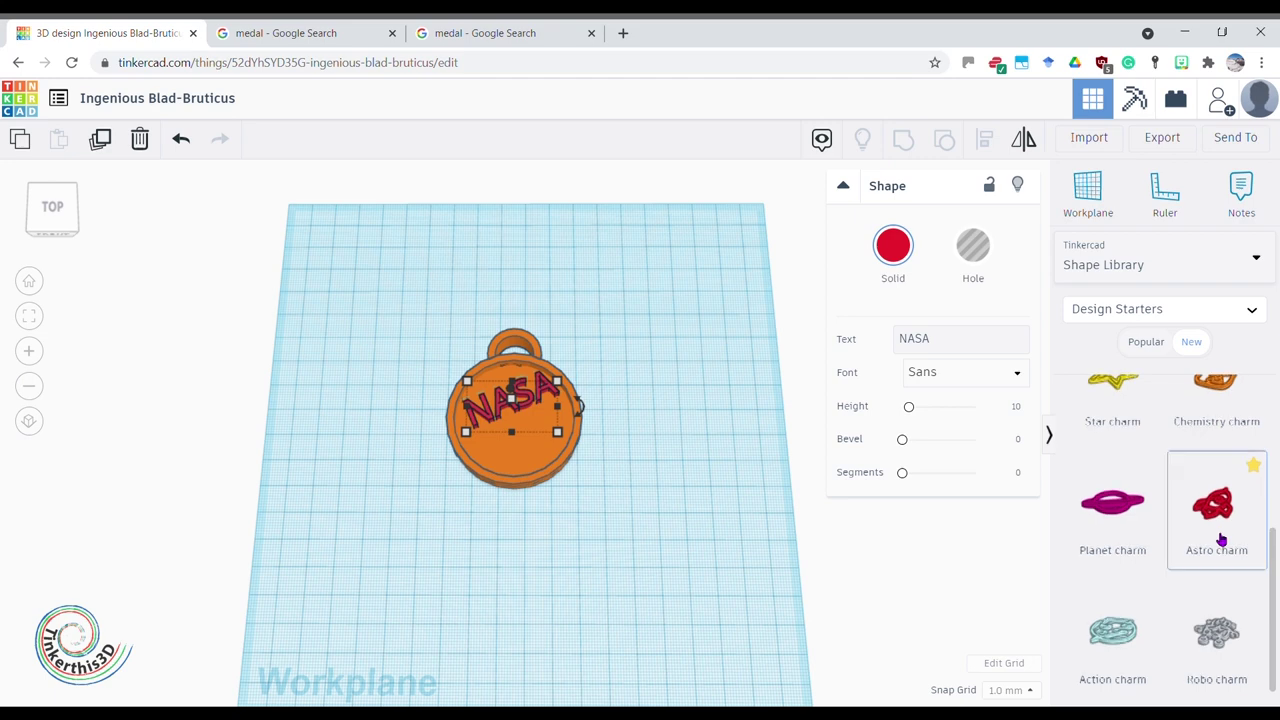
pyautogui.click(906, 566)
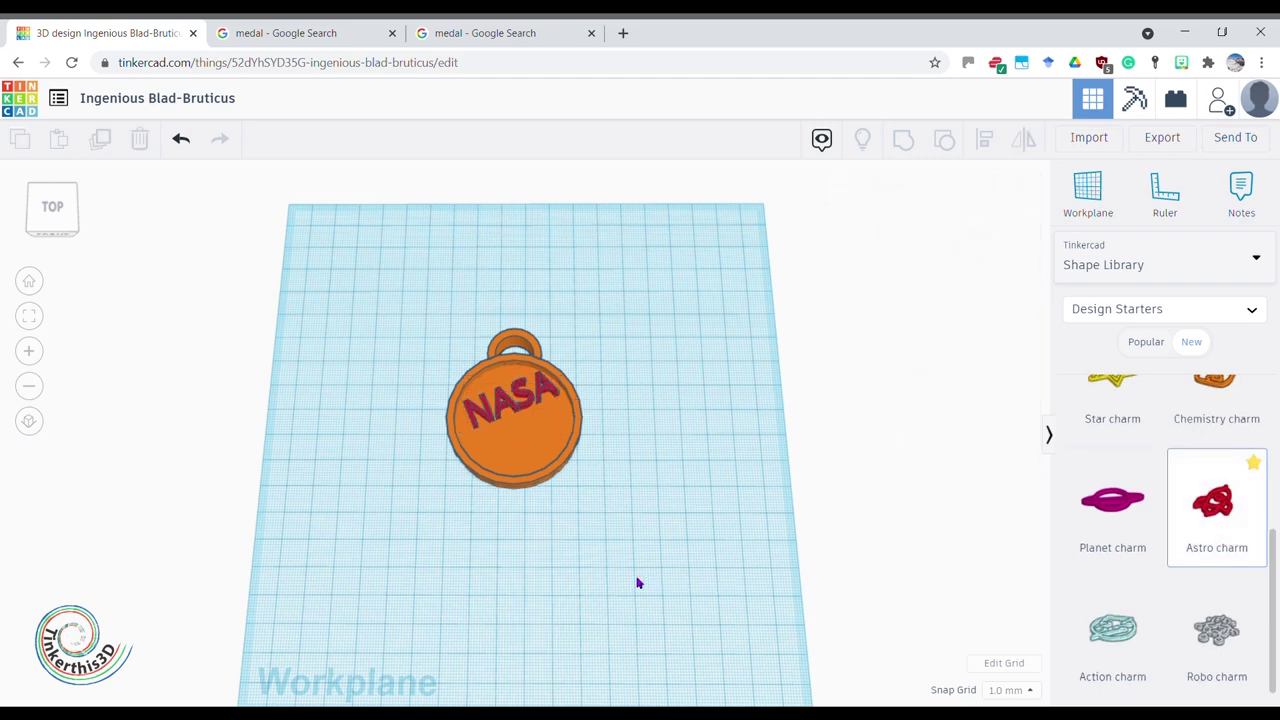
pyautogui.moveTo(637, 583); pyautogui.dragTo(578, 578)
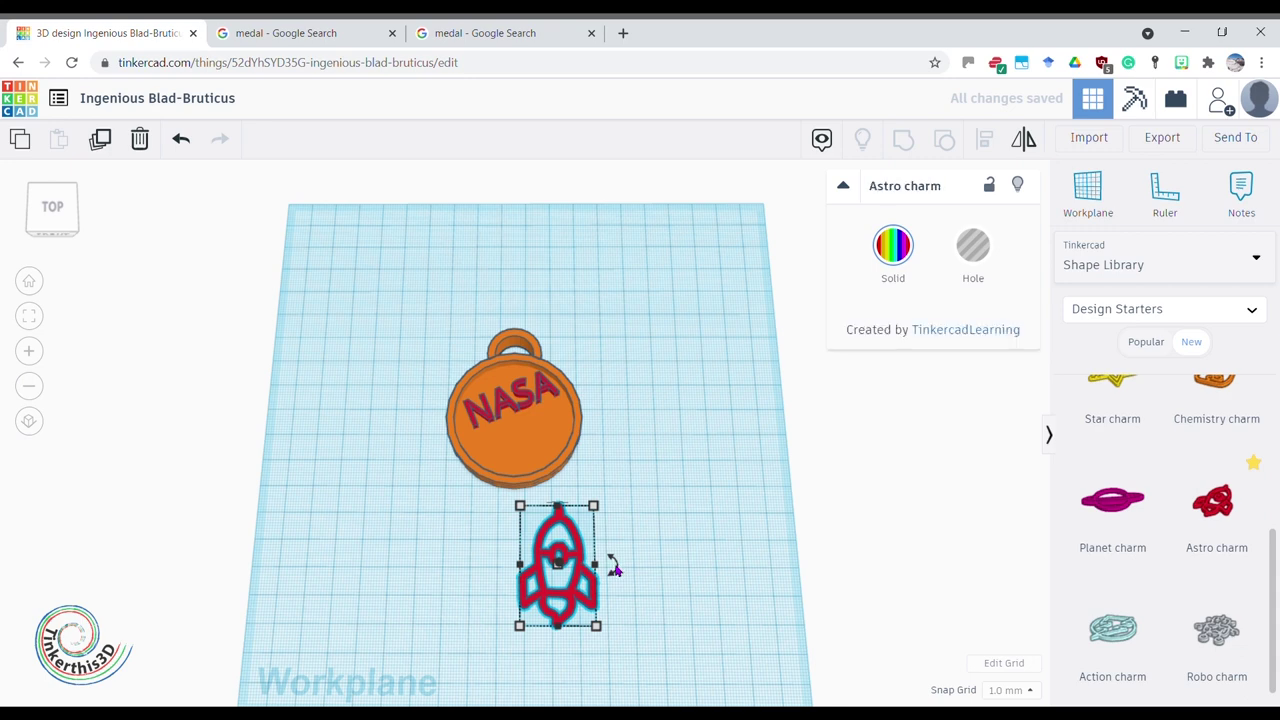
# - Rotate the Astro charm clockwise so the rocket's nose points diagonally up and to the right, and set its height to 10 mm
pyautogui.moveTo(615, 568); pyautogui.dragTo(676, 628)
pyautogui.moveTo(676, 628); pyautogui.dragTo(645, 491, button='right')
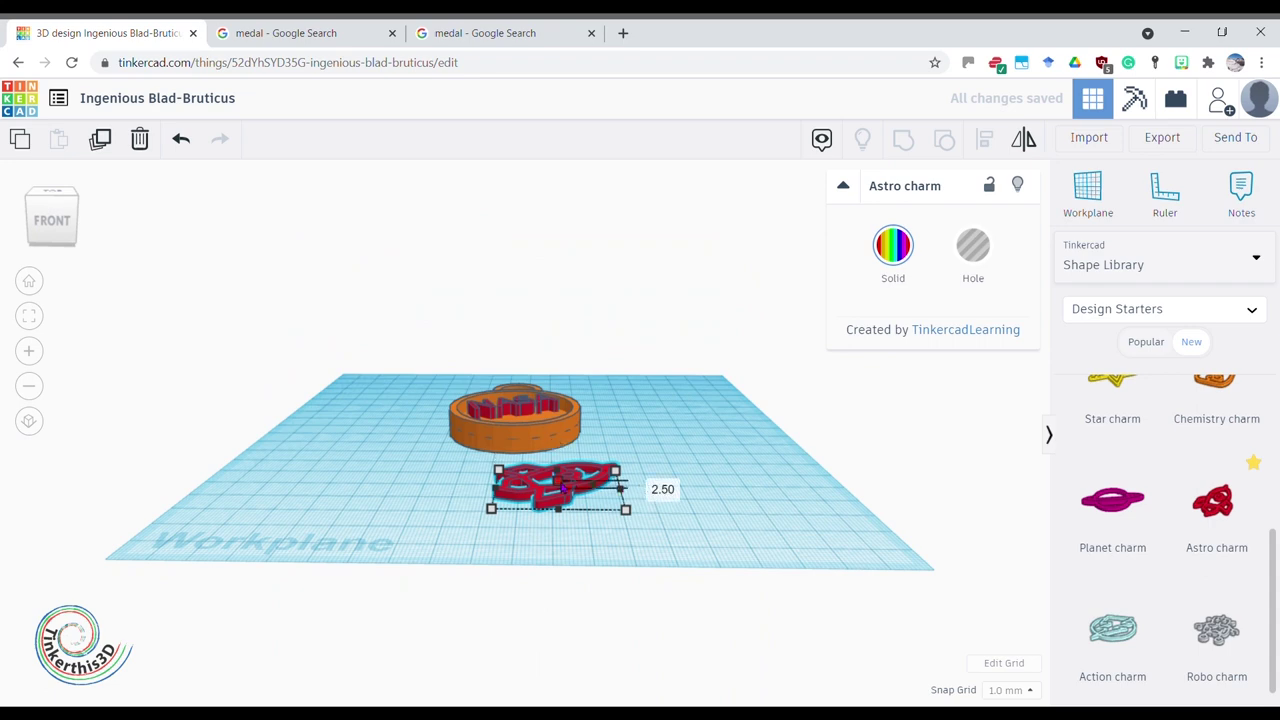
pyautogui.click(652, 487)
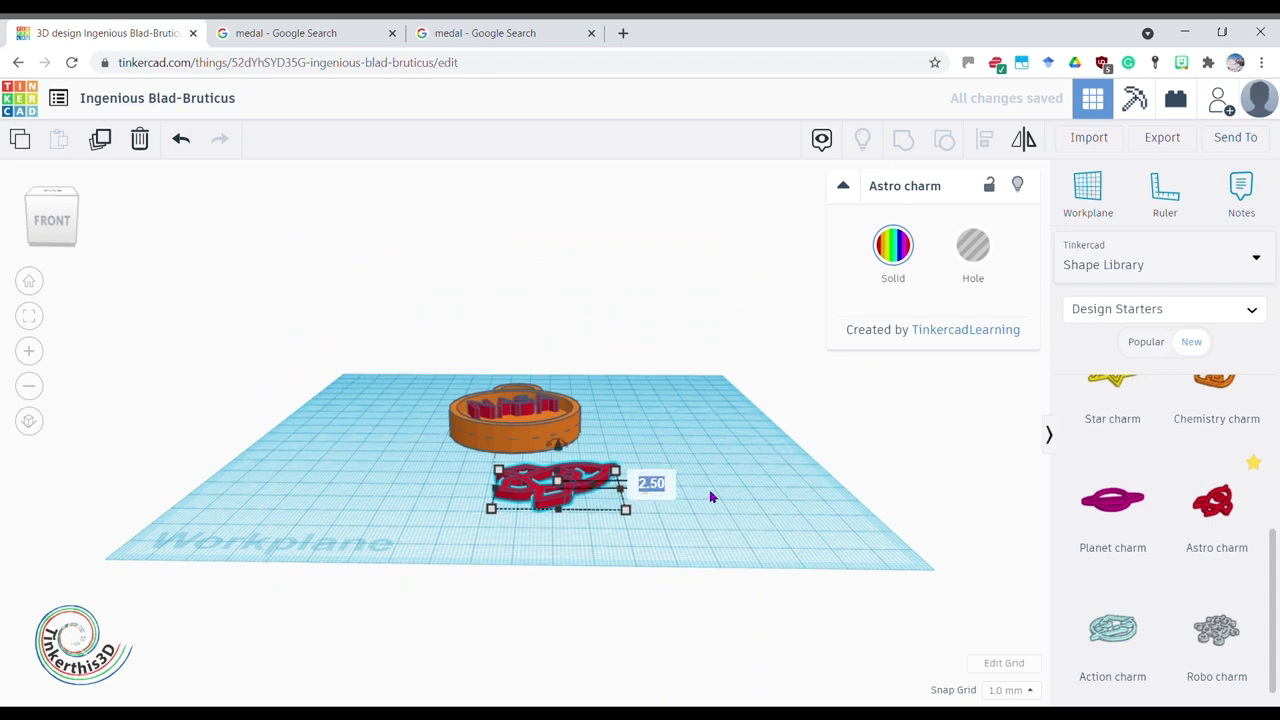
pyautogui.write('10')
pyautogui.press('Return')
pyautogui.moveTo(712, 497)
pyautogui.mouseDown(button='right')
pyautogui.moveTo(714, 443)
pyautogui.moveTo(717, 500)
pyautogui.mouseUp(button='right')
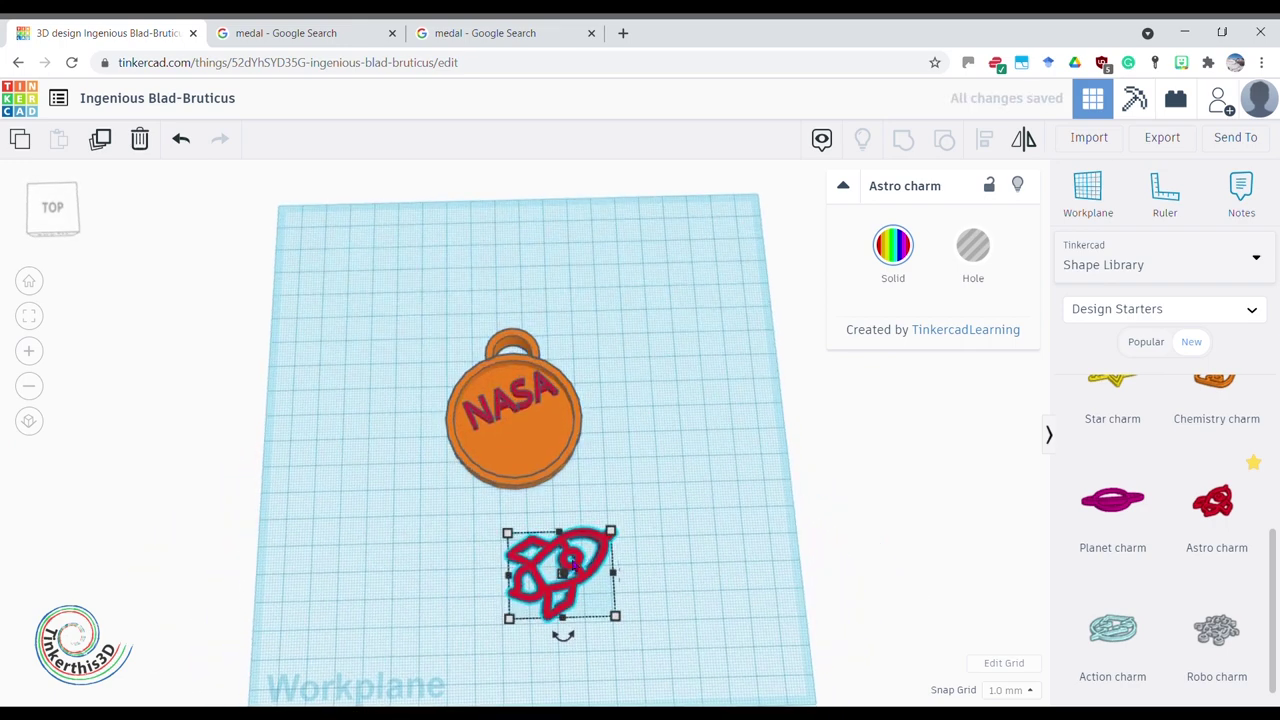
# - Move the Astro charm onto the medal's face below the NASA text and scale it down to 25 mm wide by 20 mm deep
pyautogui.moveTo(573, 574); pyautogui.dragTo(538, 461)
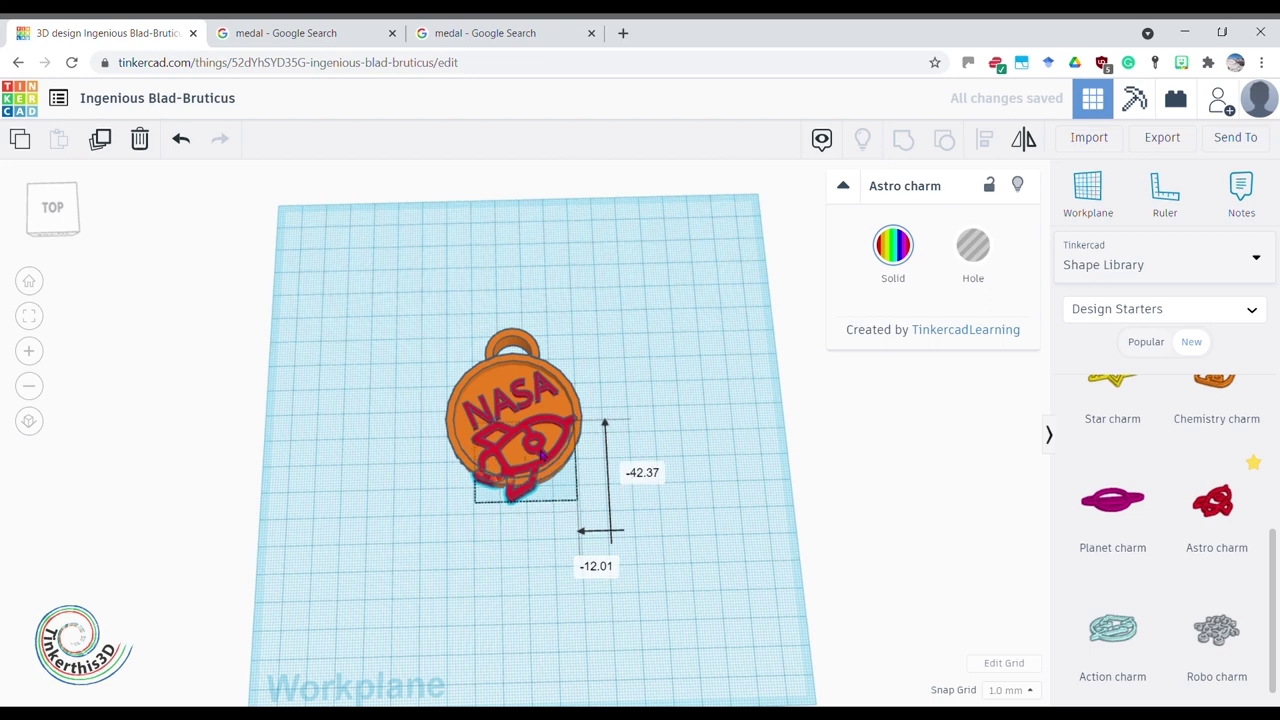
pyautogui.moveTo(476, 503); pyautogui.dragTo(510, 477)
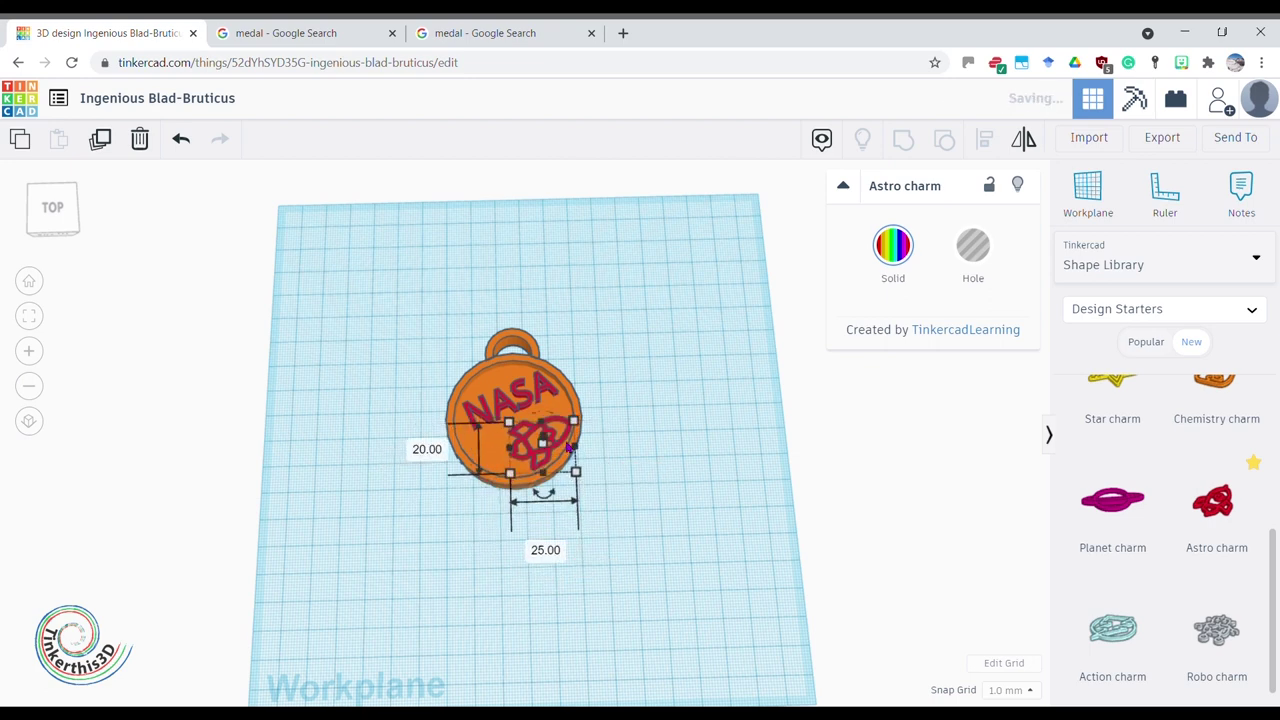
pyautogui.click(548, 443)
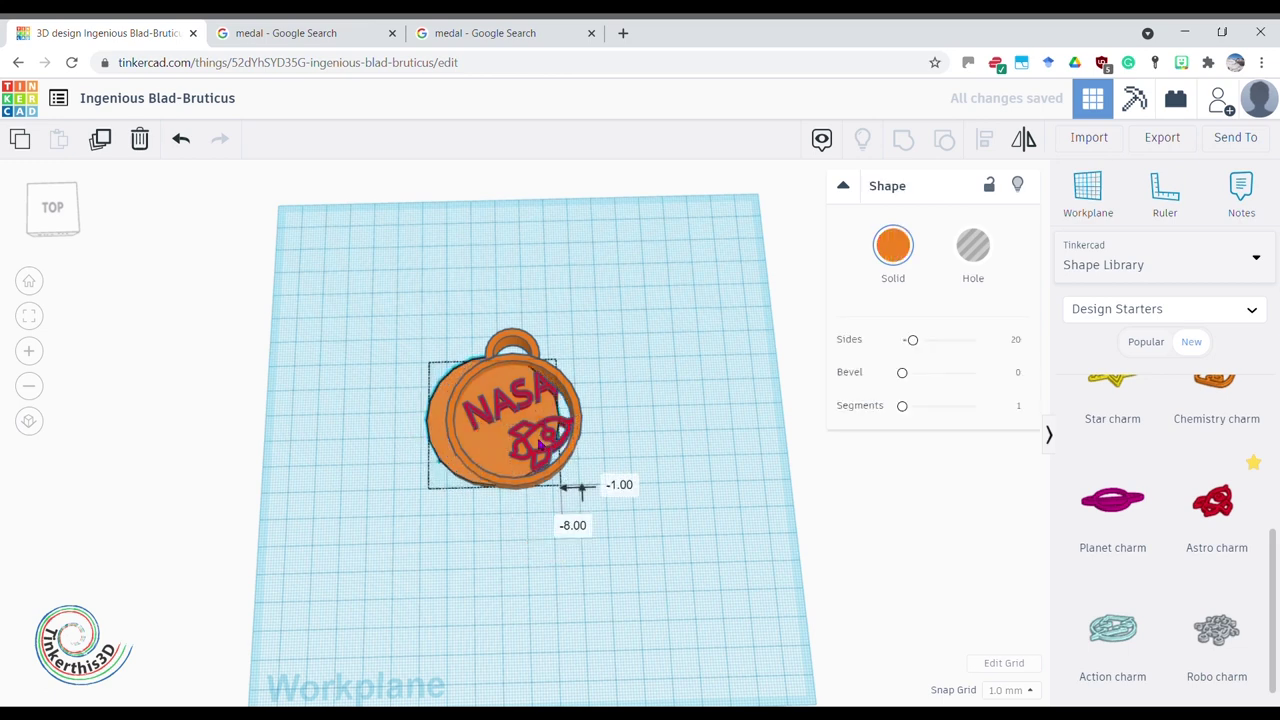
pyautogui.click(181, 138)
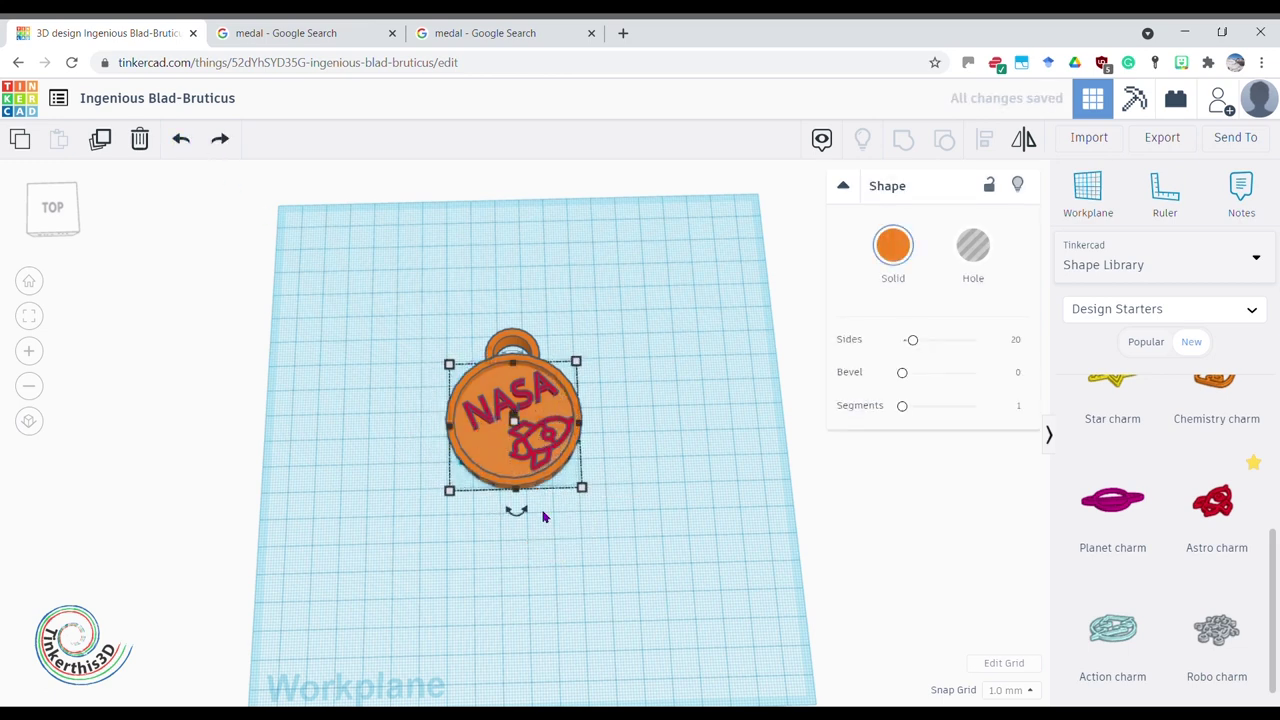
pyautogui.click(561, 516)
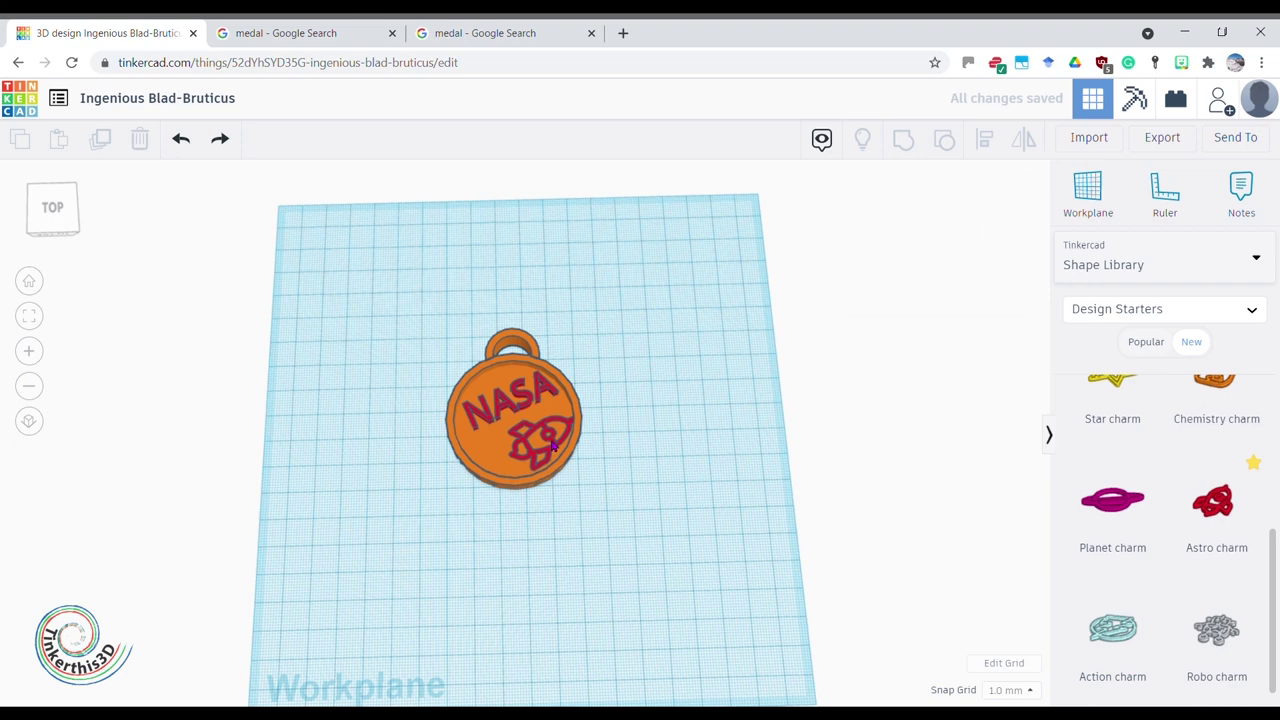
# - Shift the Astro charm slightly left toward the medal's centre, beneath the NASA text, and deselect it
pyautogui.moveTo(552, 445); pyautogui.dragTo(537, 451)
pyautogui.moveTo(526, 491); pyautogui.dragTo(580, 593, button='right')
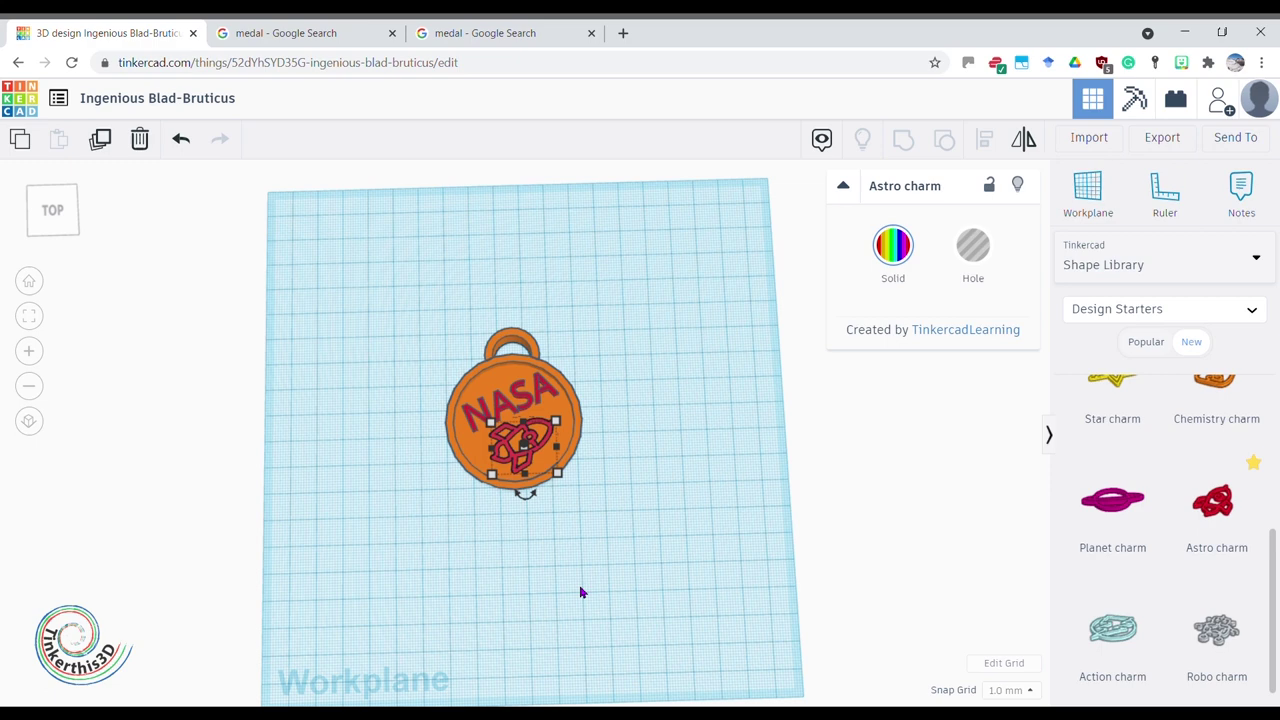
pyautogui.click(628, 560)
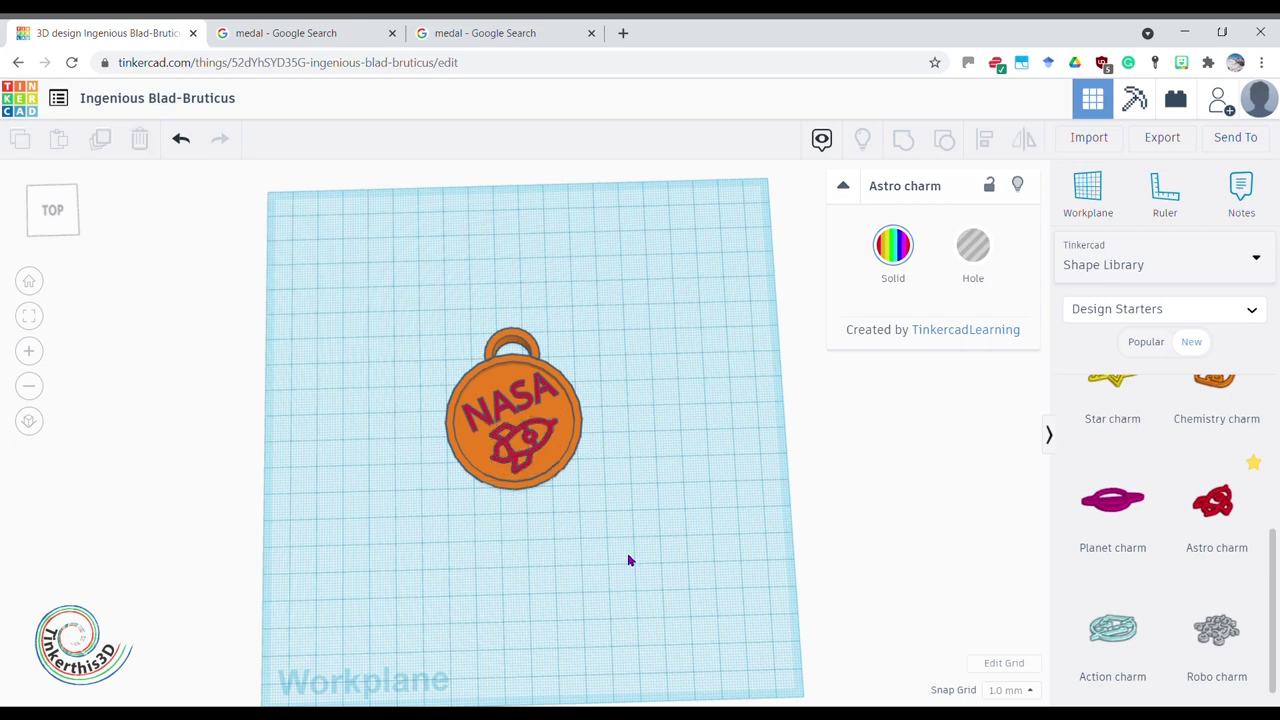